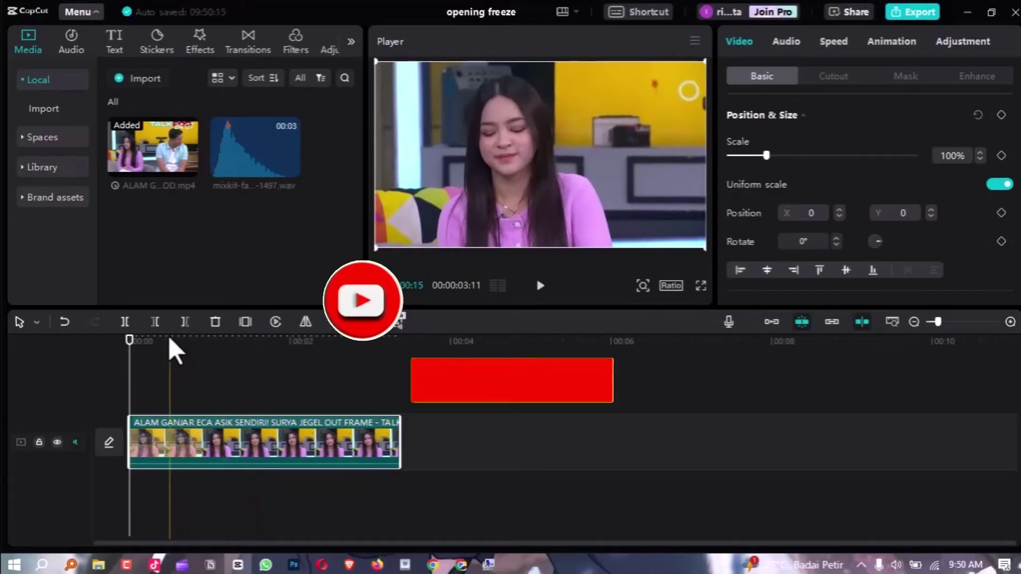
- Extend the end of the video clip so its duration becomes 00:00:04:01
drag(169, 340, 183, 359)
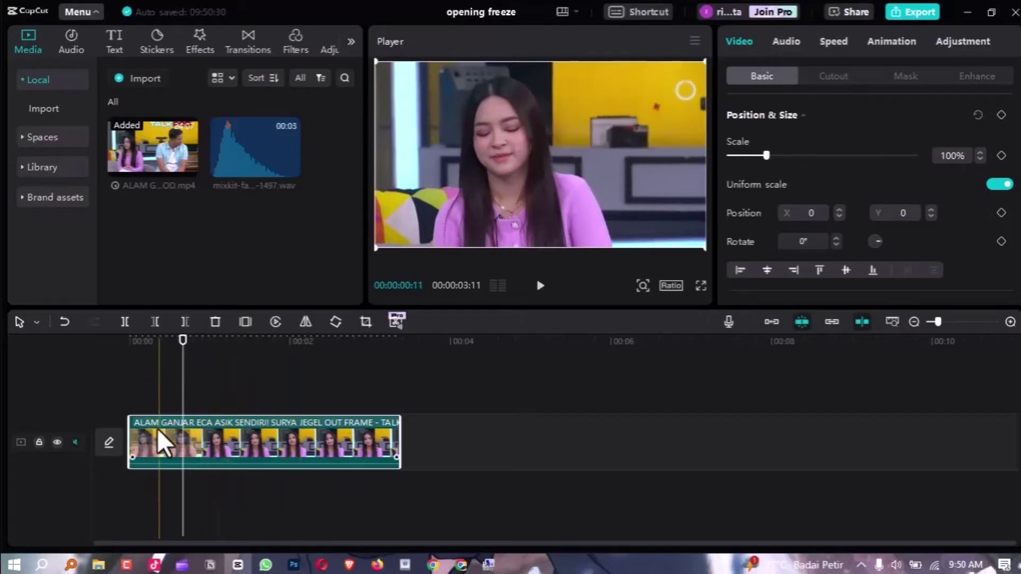
scroll(328, 411, up, 2)
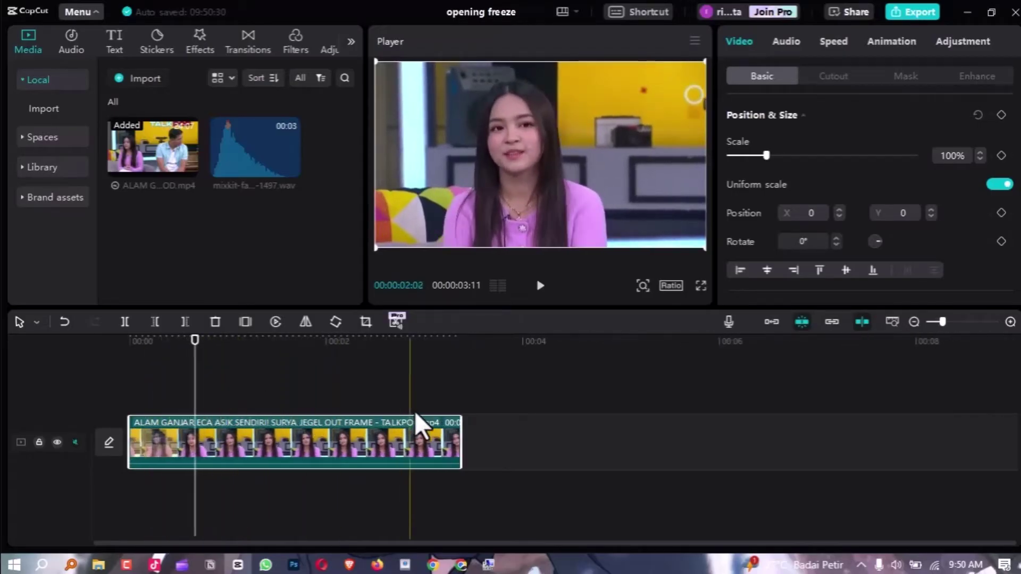
drag(448, 434, 525, 434)
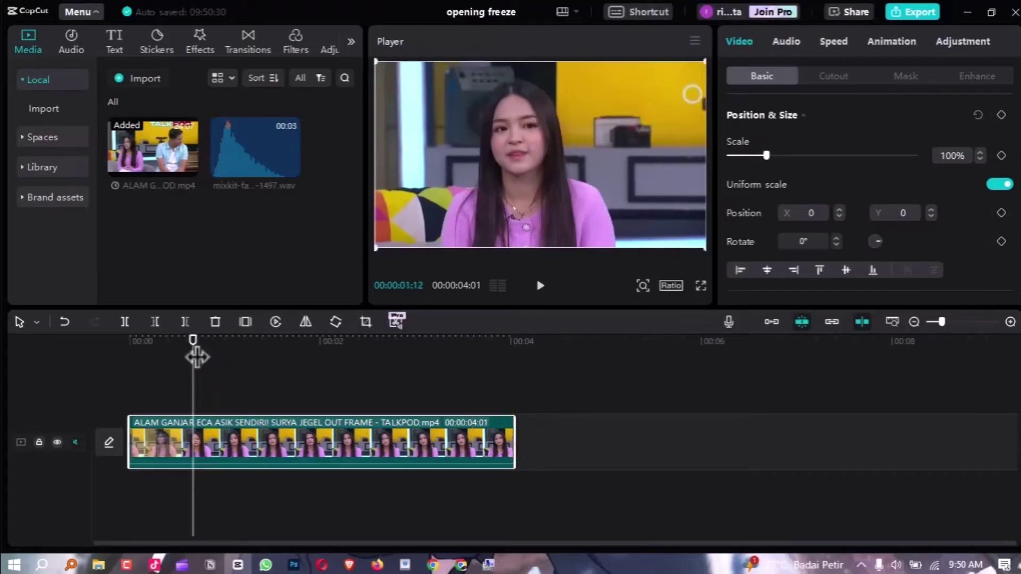
- Place the playhead at 00:00:01:00 on the timeline
scroll(254, 378, up, 3)
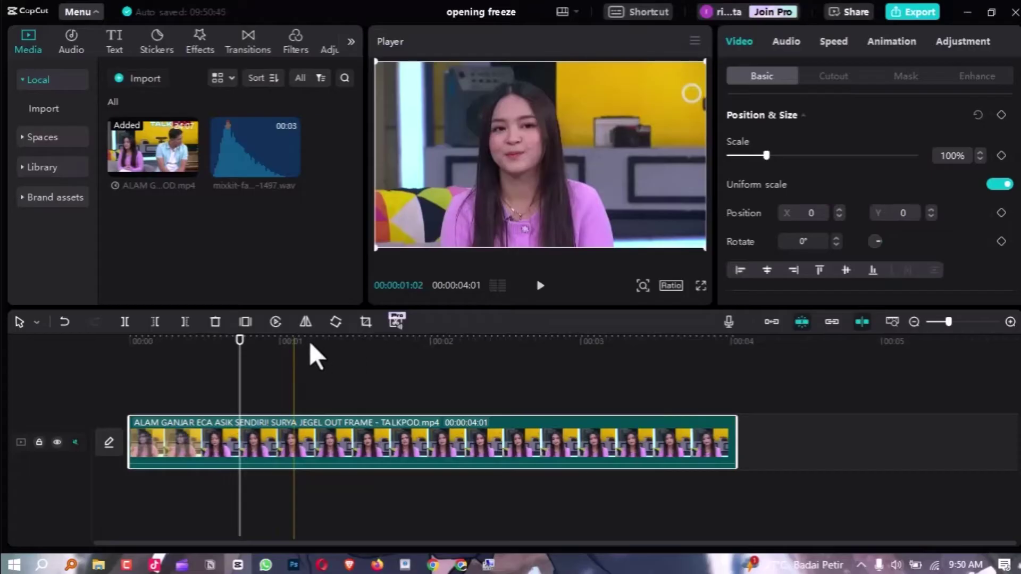
scroll(293, 344, up, 1)
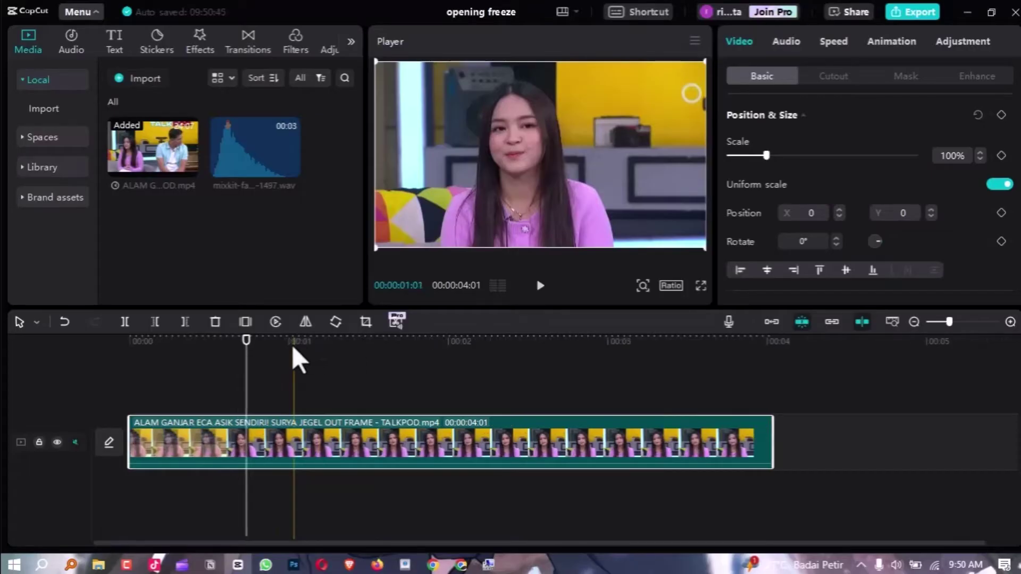
click(290, 346)
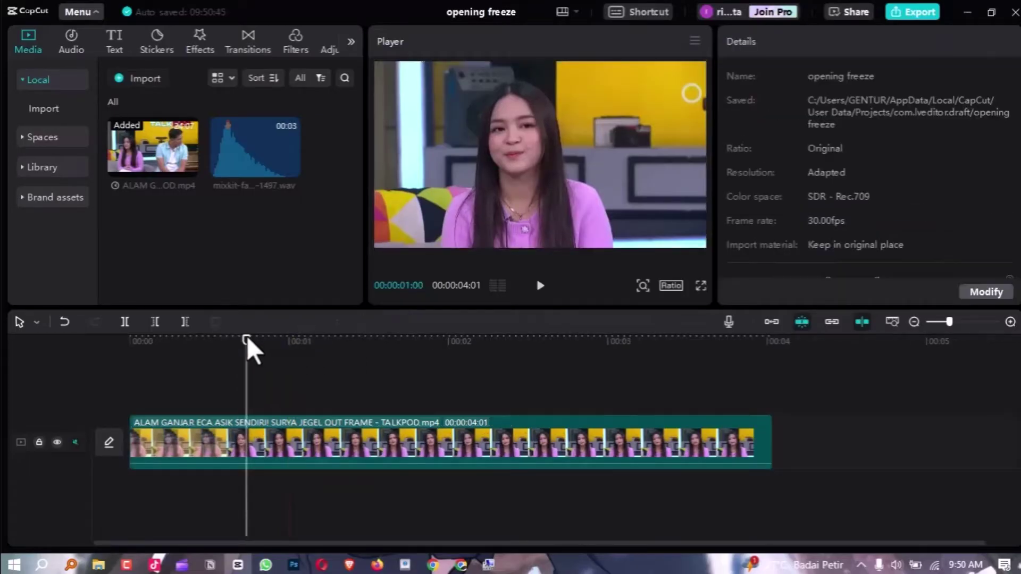
drag(246, 339, 289, 338)
key(Right)
key(Right)
key(Right)
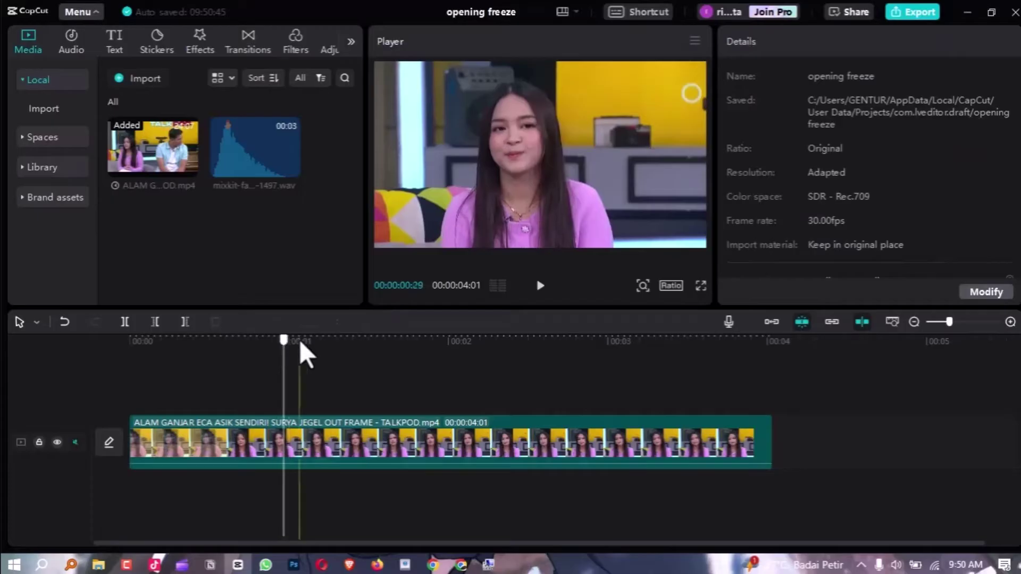
click(289, 354)
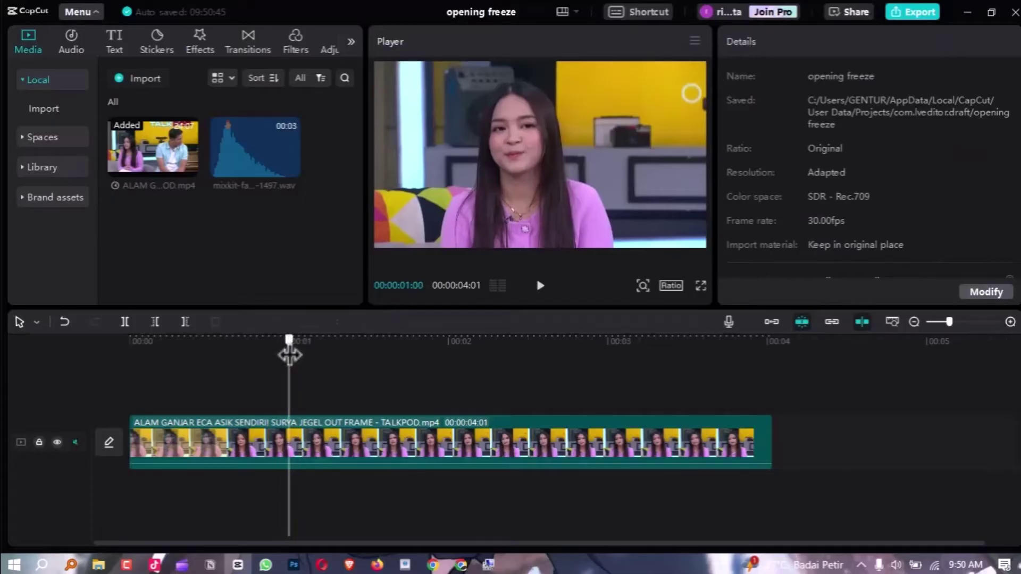
- Insert a freeze frame into the video clip at the 00:00:01:00 playhead position
click(295, 425)
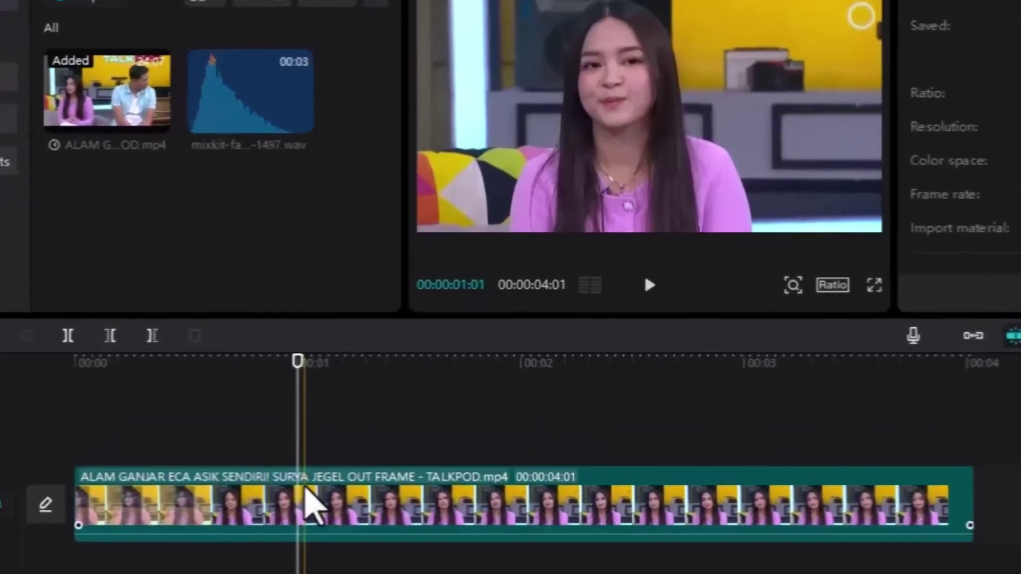
click(312, 504)
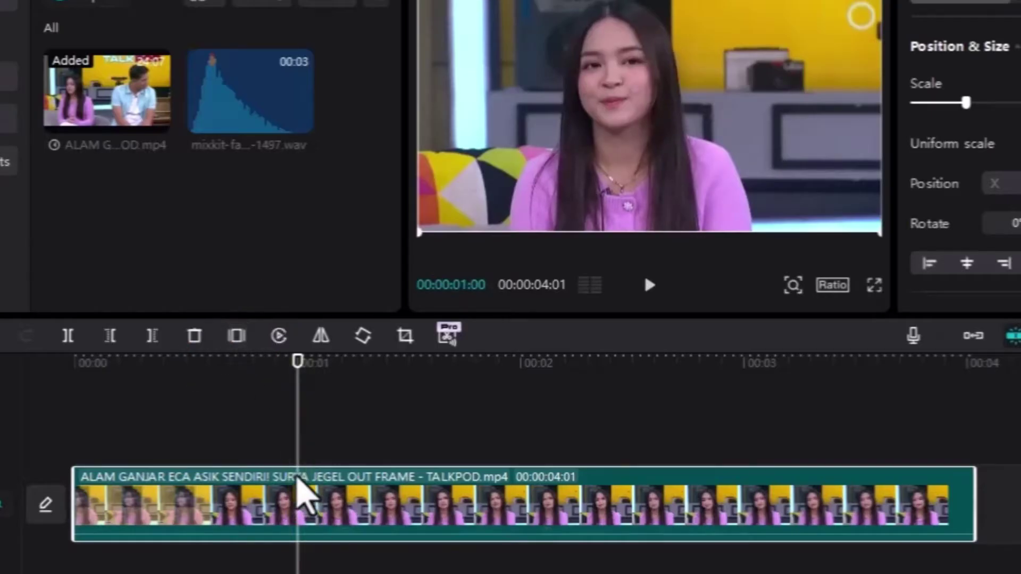
right_click(296, 477)
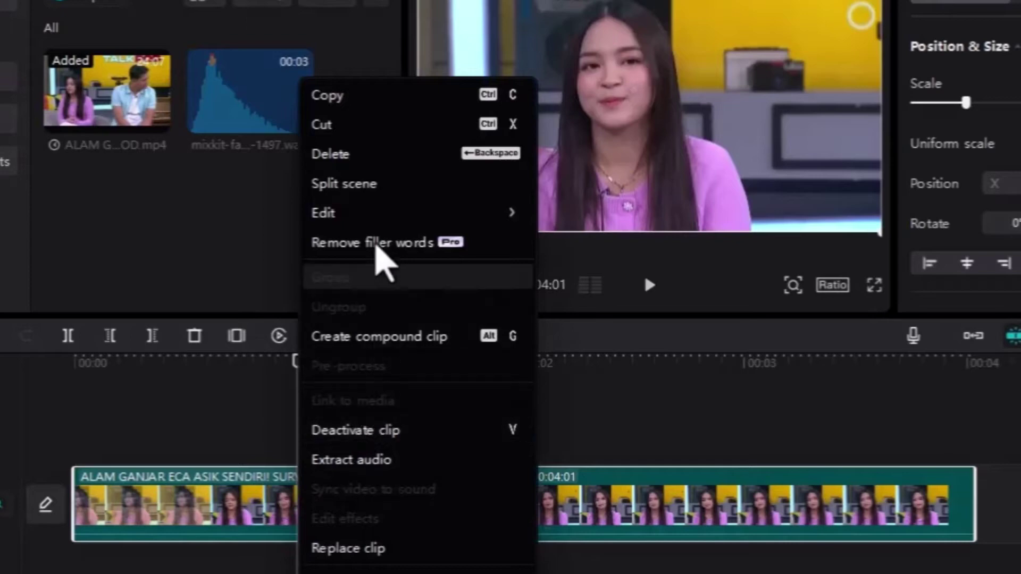
mouse_move(394, 215)
click(593, 215)
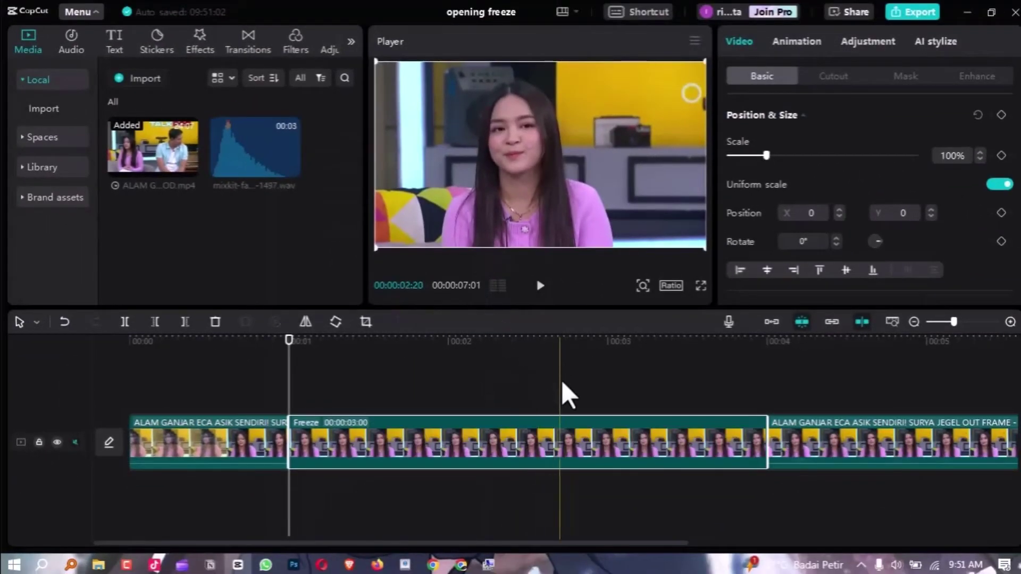
- Duplicate the Freeze clip onto a new track directly above the original, aligned with its start
scroll(614, 445, down, 2)
scroll(614, 446, down, 2)
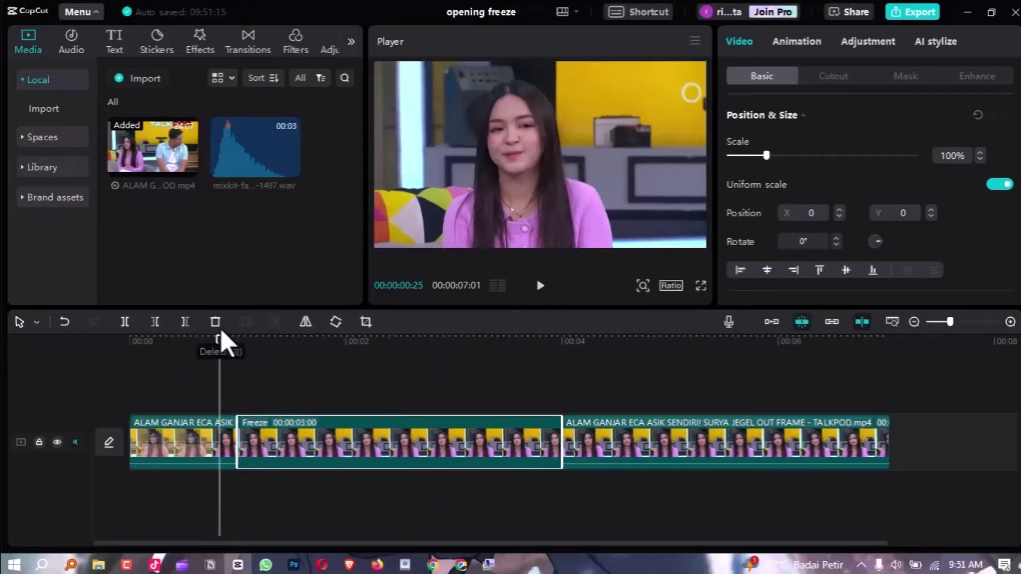
drag(234, 339, 272, 342)
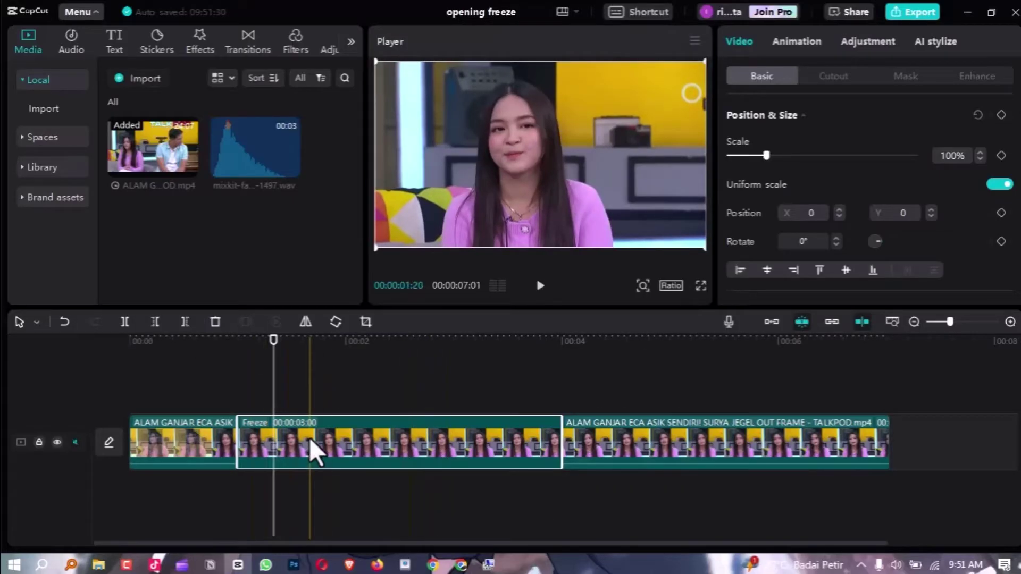
drag(309, 436, 280, 407)
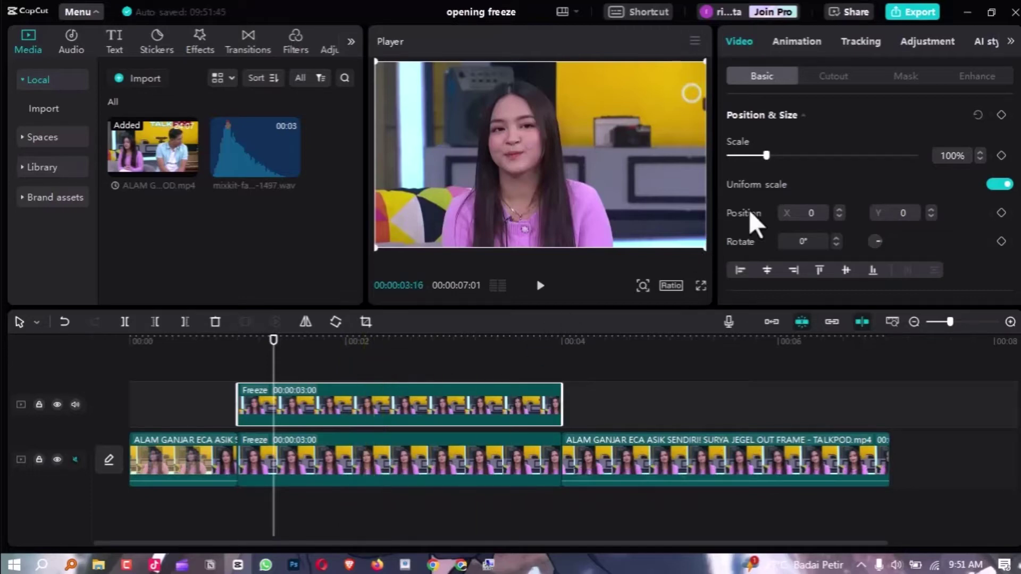
- Apply Auto cutout to the upper Freeze clip and hide the main video track
click(839, 78)
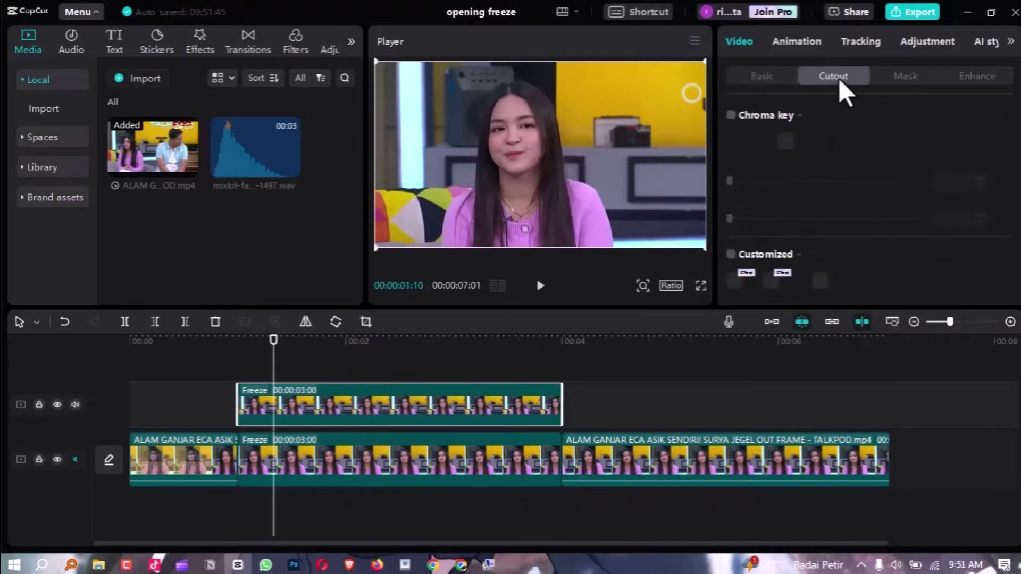
scroll(844, 196, down, 4)
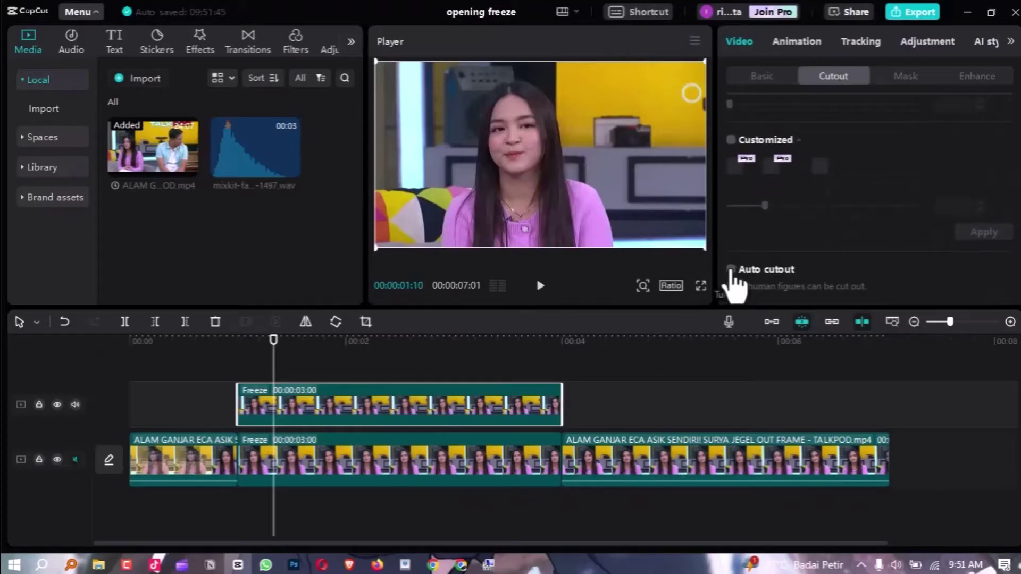
click(732, 270)
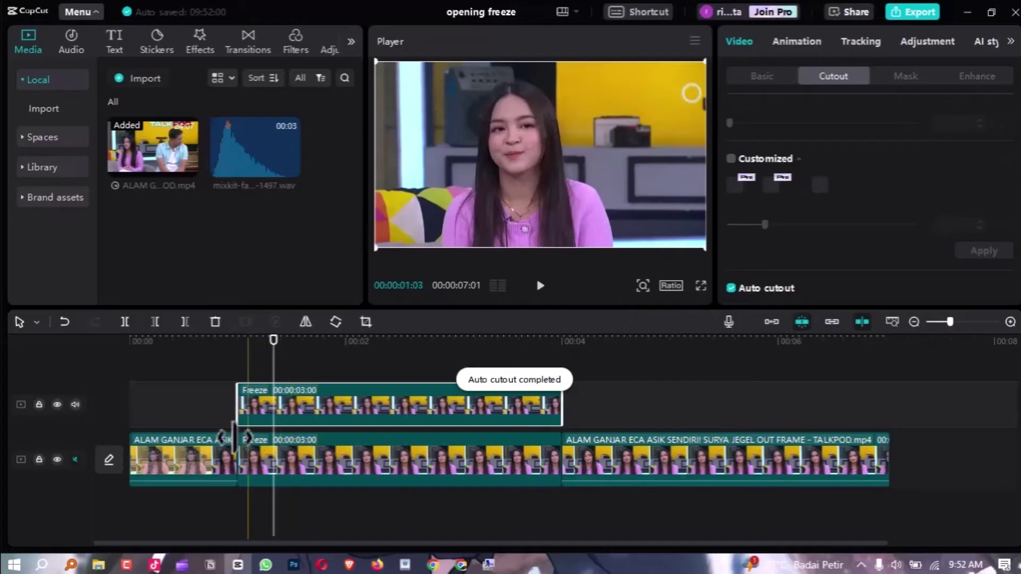
click(56, 461)
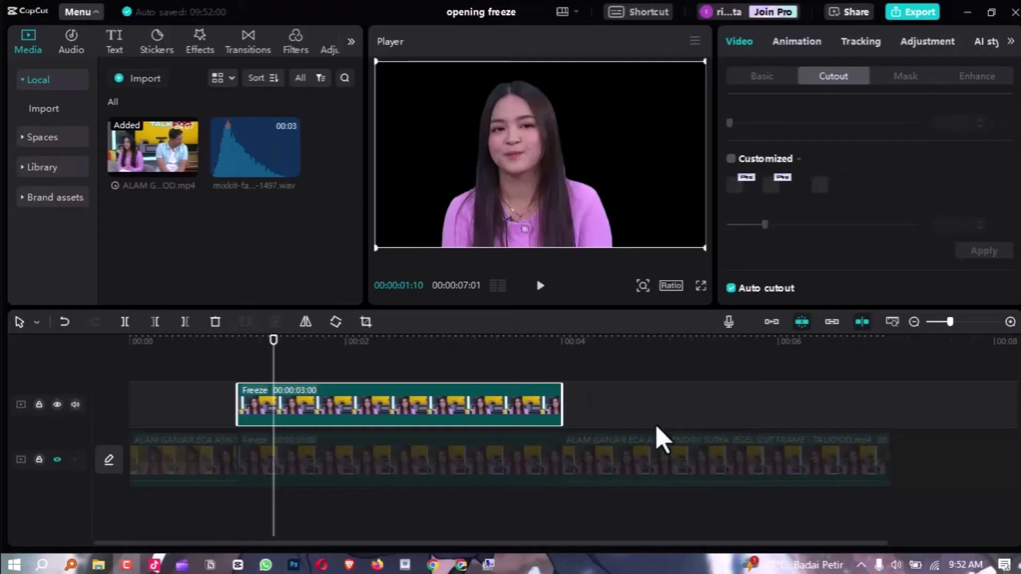
- Add the Cutout Poster effect from the Stroke category of Body effects at the playhead and check it in full screen
click(200, 37)
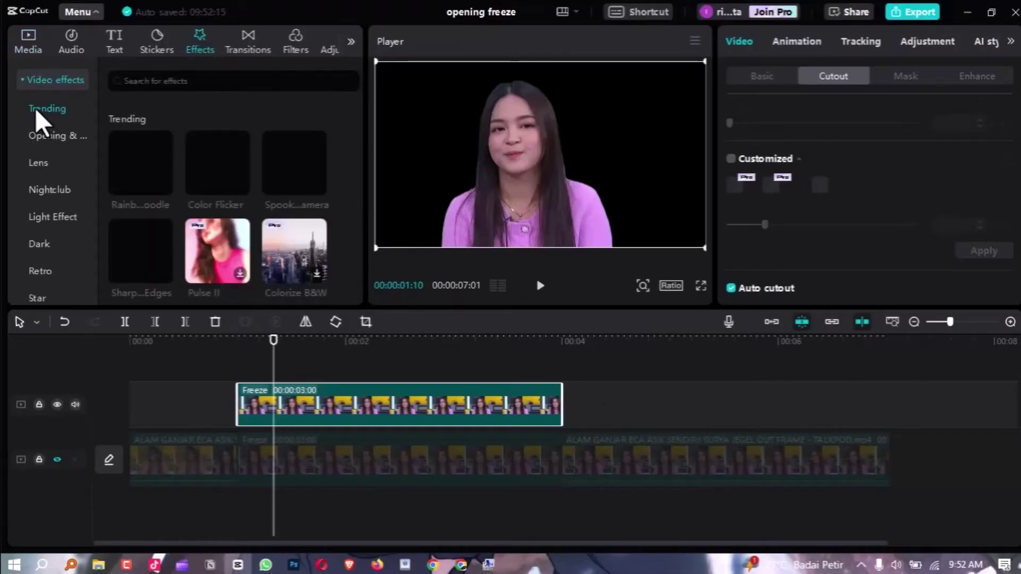
click(22, 80)
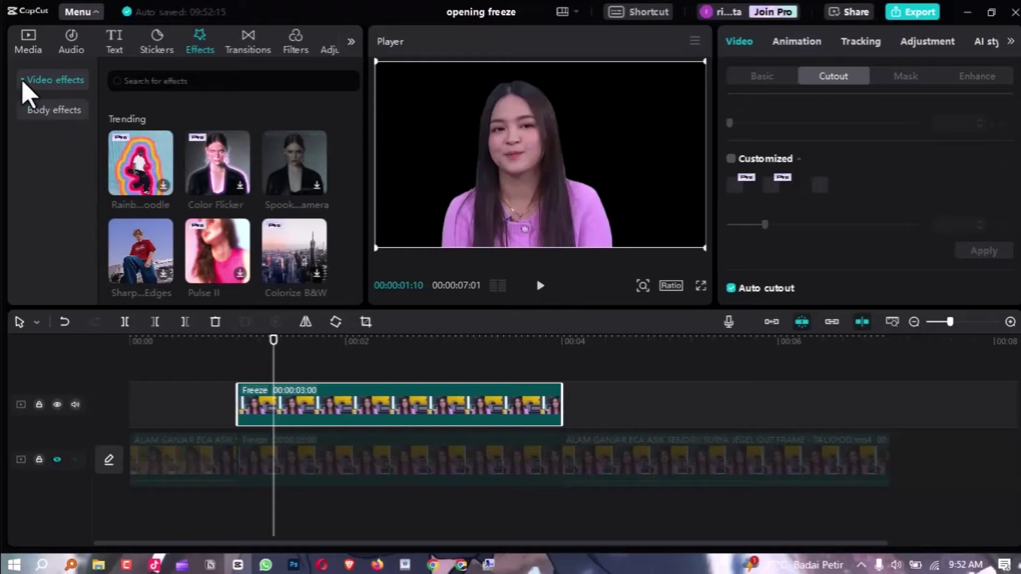
click(21, 113)
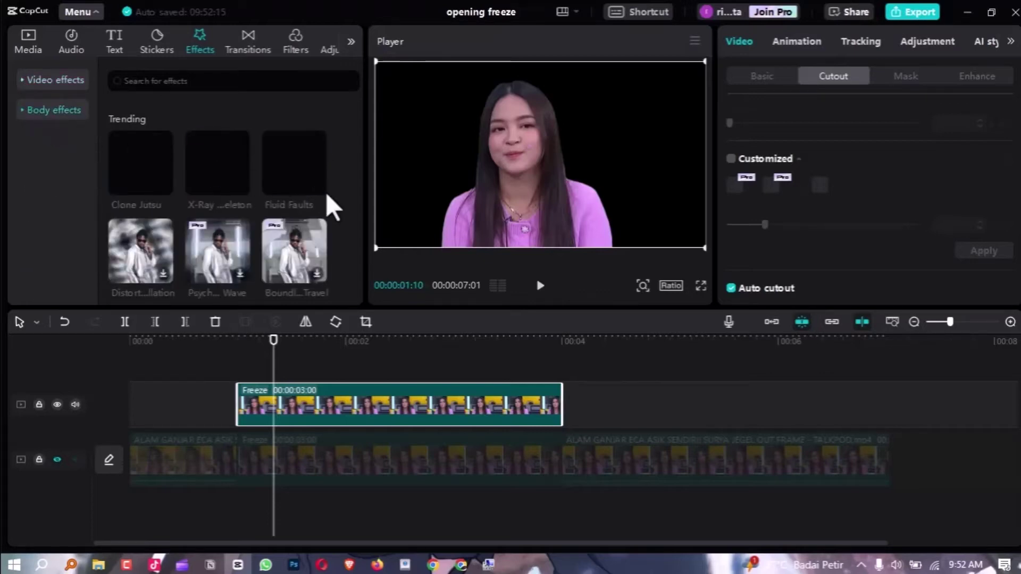
scroll(316, 198, down, 5)
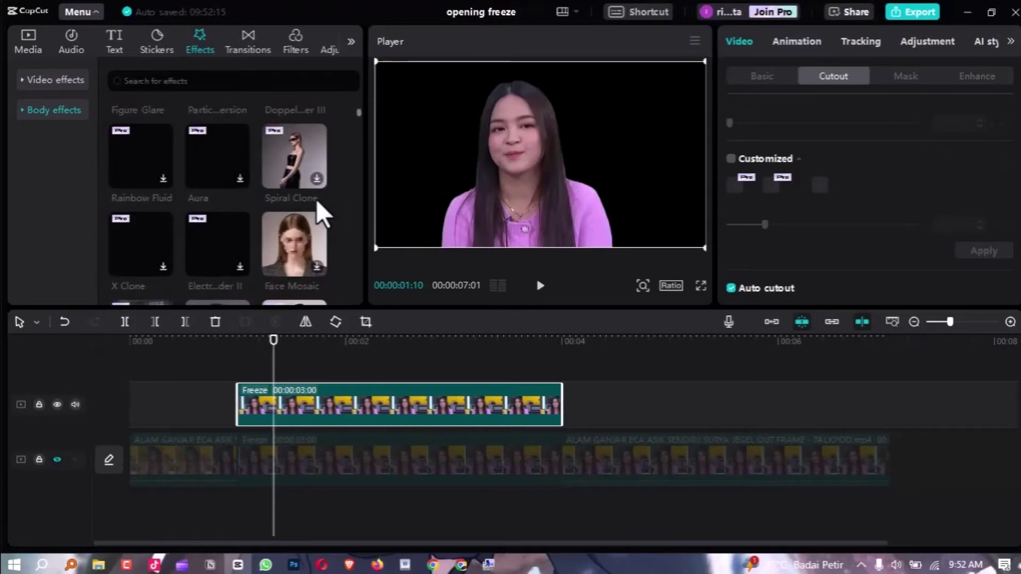
scroll(316, 201, down, 5)
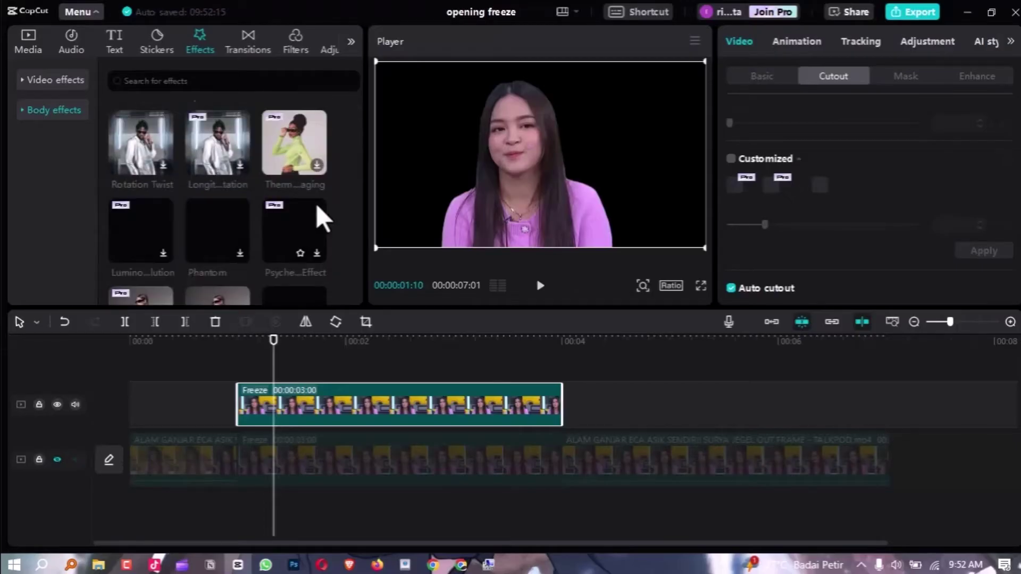
scroll(316, 203, down, 5)
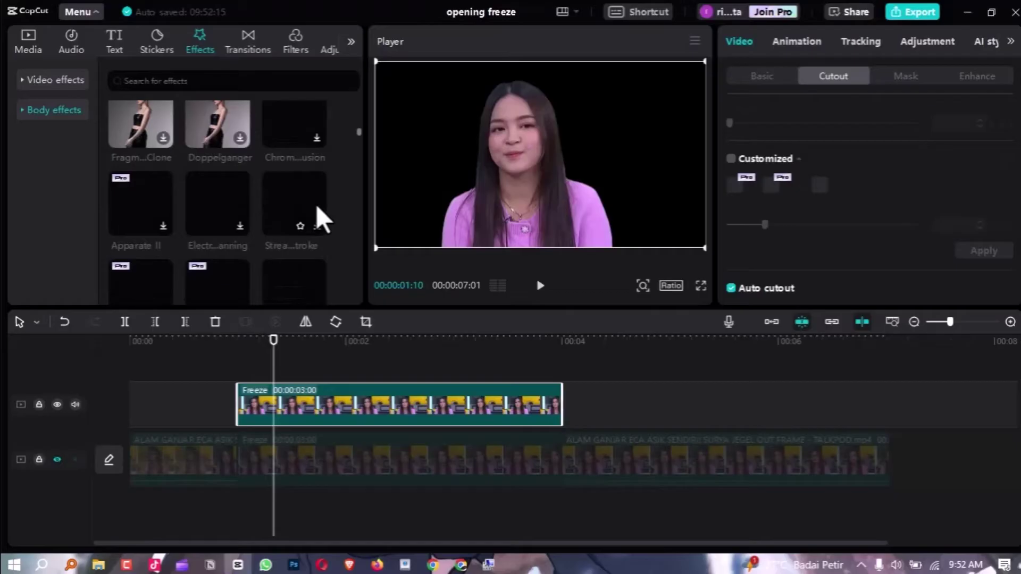
scroll(114, 154, down, 2)
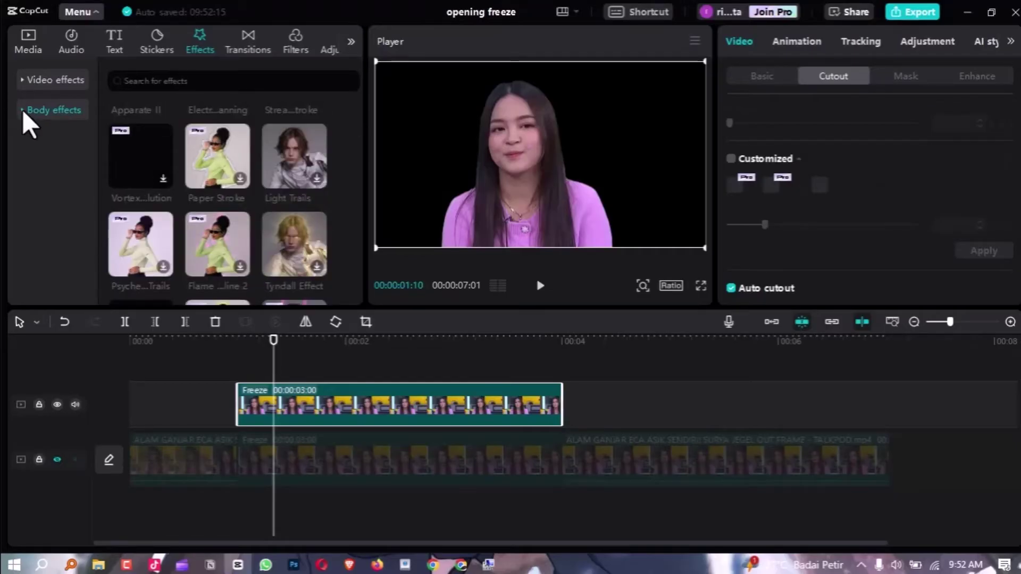
click(22, 110)
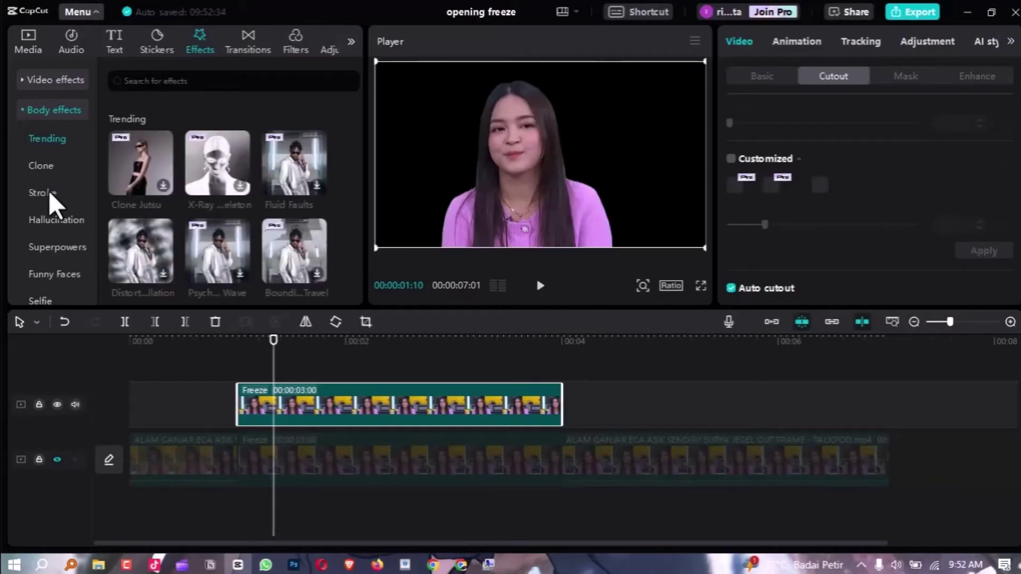
click(43, 193)
scroll(314, 232, down, 1)
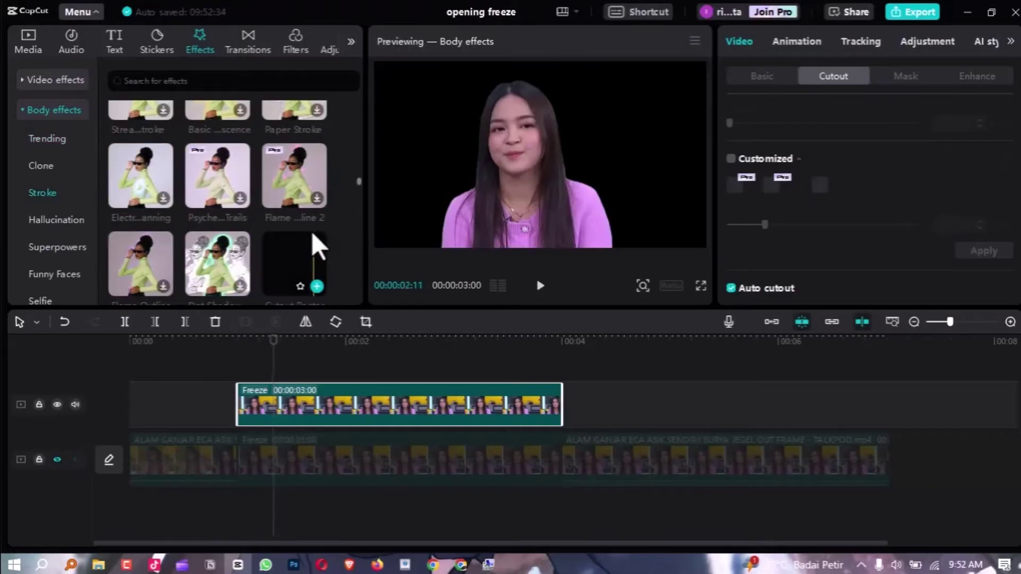
scroll(312, 231, down, 5)
scroll(304, 187, down, 4)
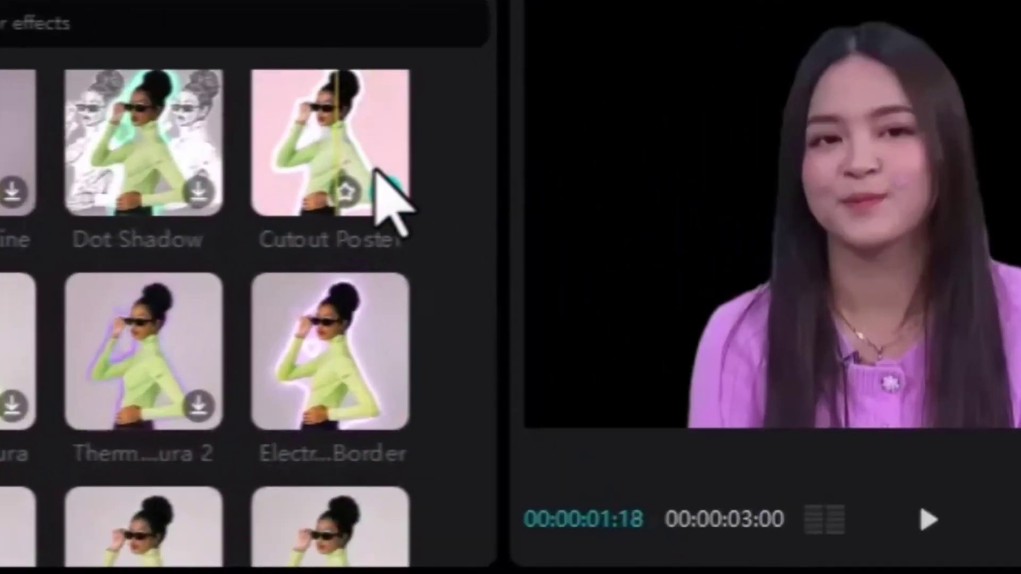
click(387, 193)
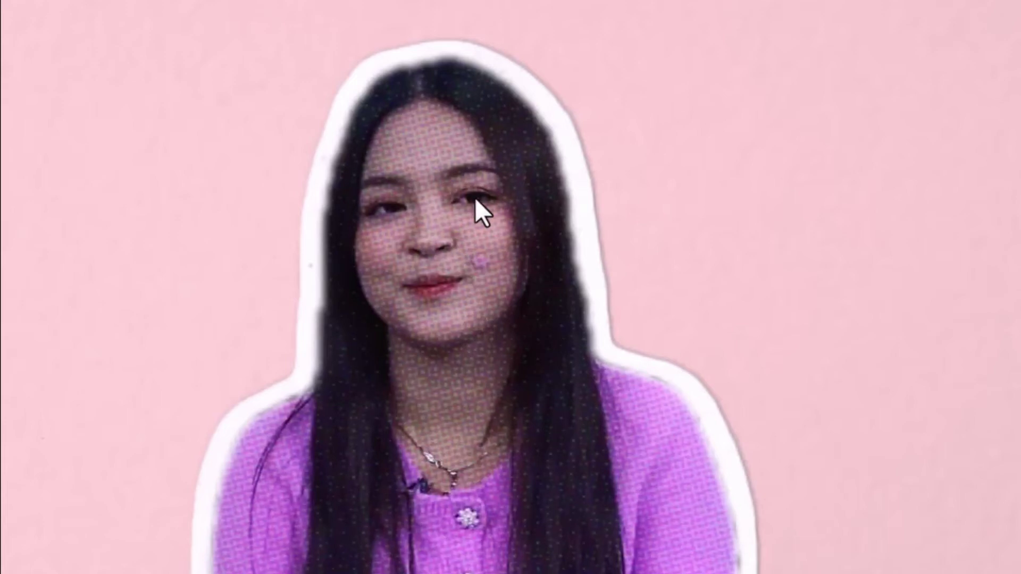
mouse_move(470, 342)
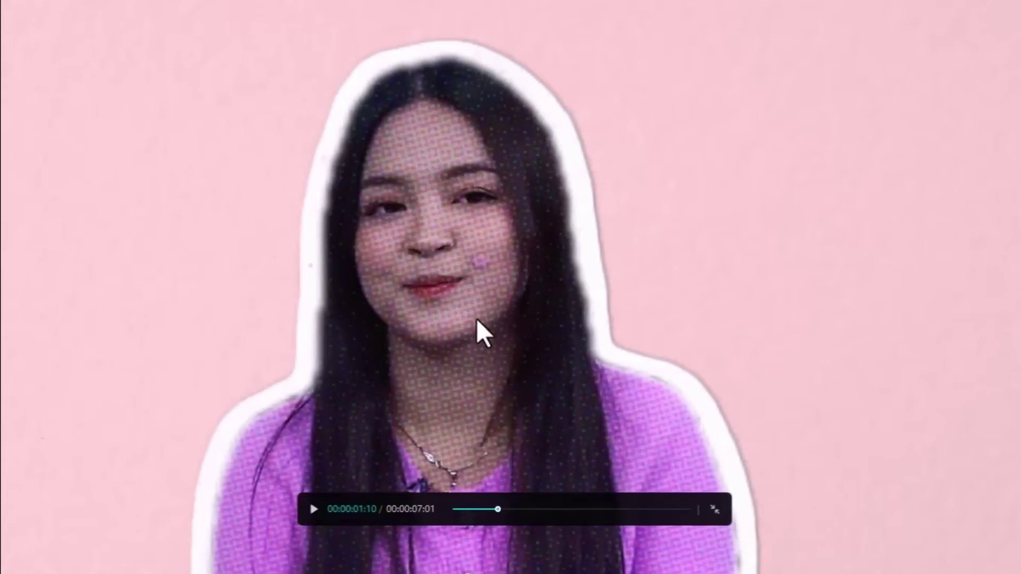
key(Escape)
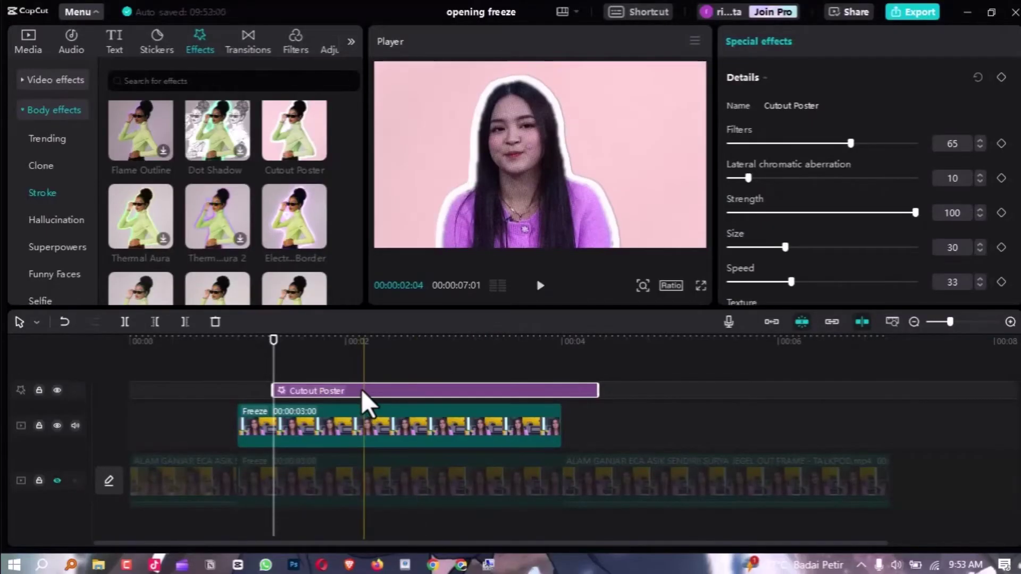
- Align the Cutout Poster effect with the start of the upper Freeze clip and play the result in full screen
drag(361, 389, 326, 391)
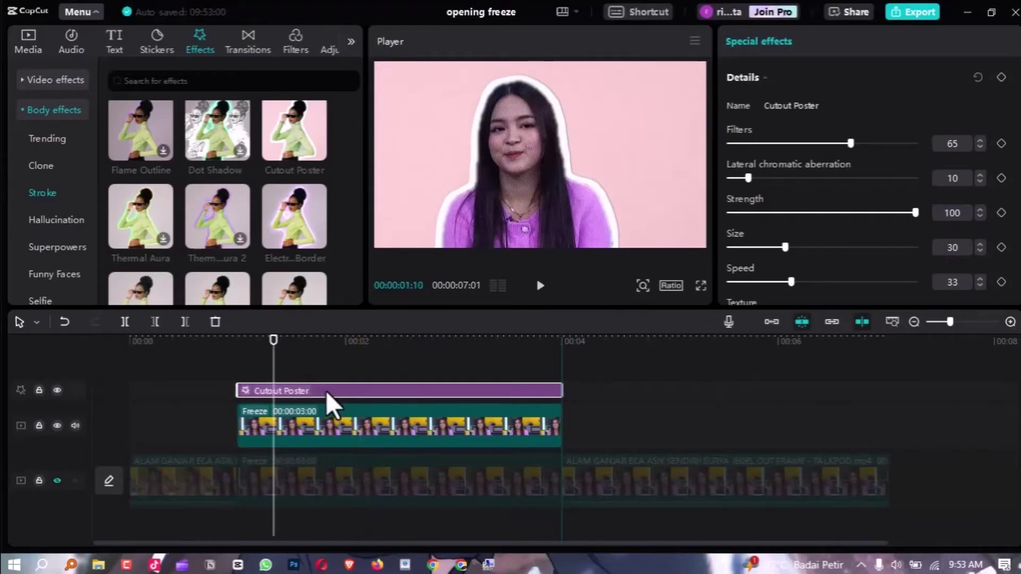
key(ctrl+shift+f)
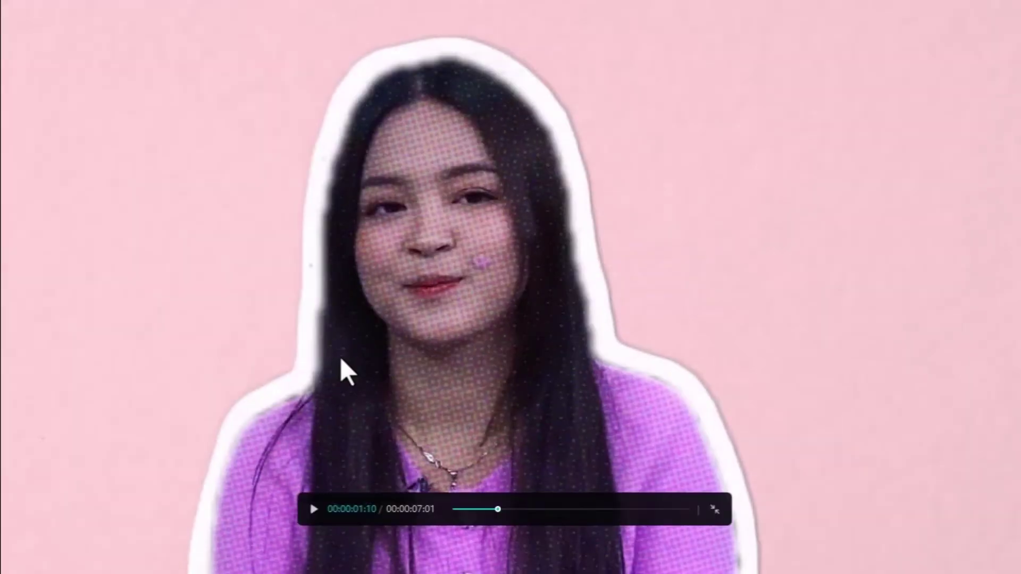
key(space)
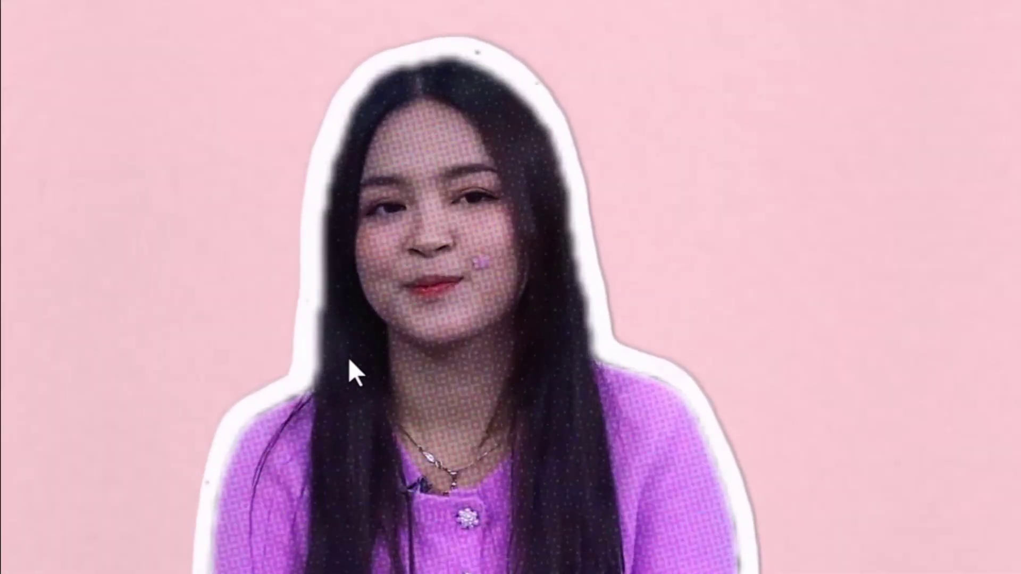
- Set the Filters and Strength values of the Cutout Poster effect to 0
key(Escape)
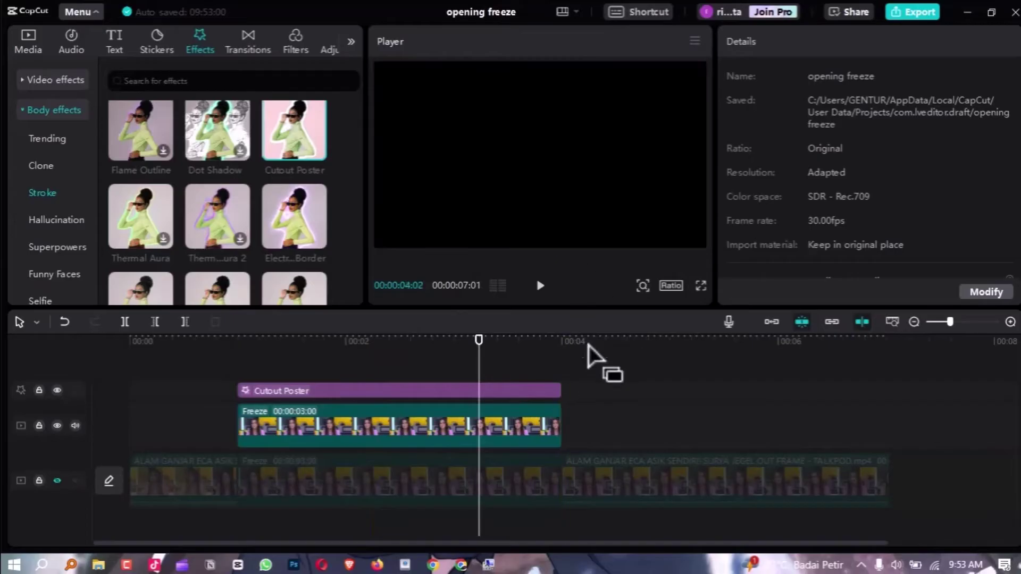
click(532, 391)
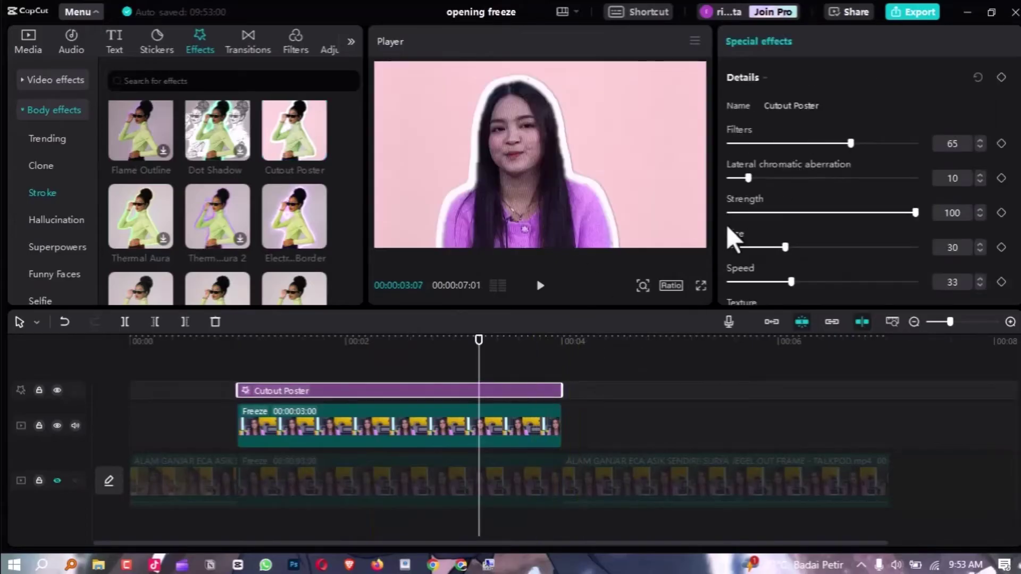
scroll(767, 260, down, 1)
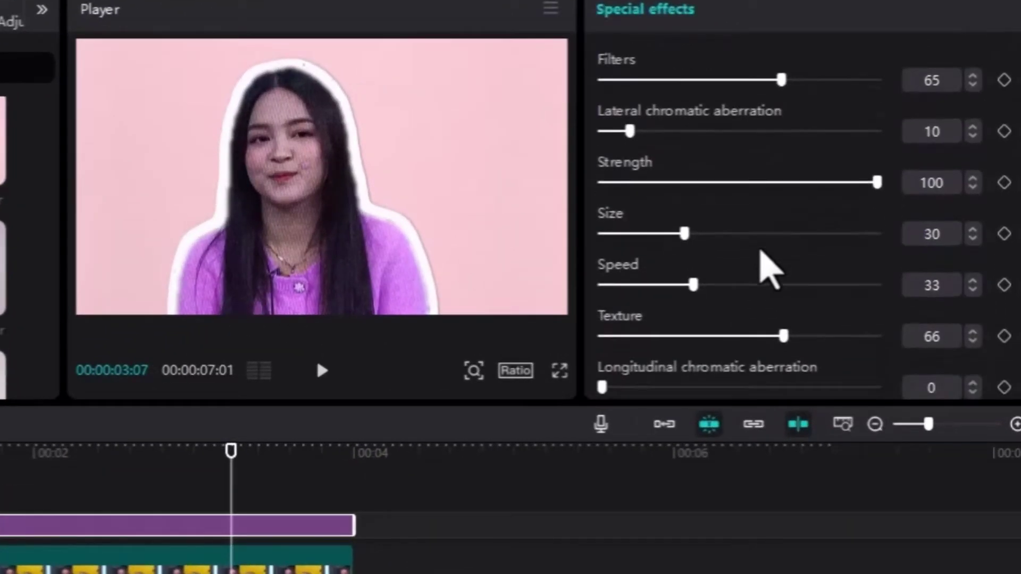
scroll(759, 218, up, 2)
drag(771, 162, 577, 159)
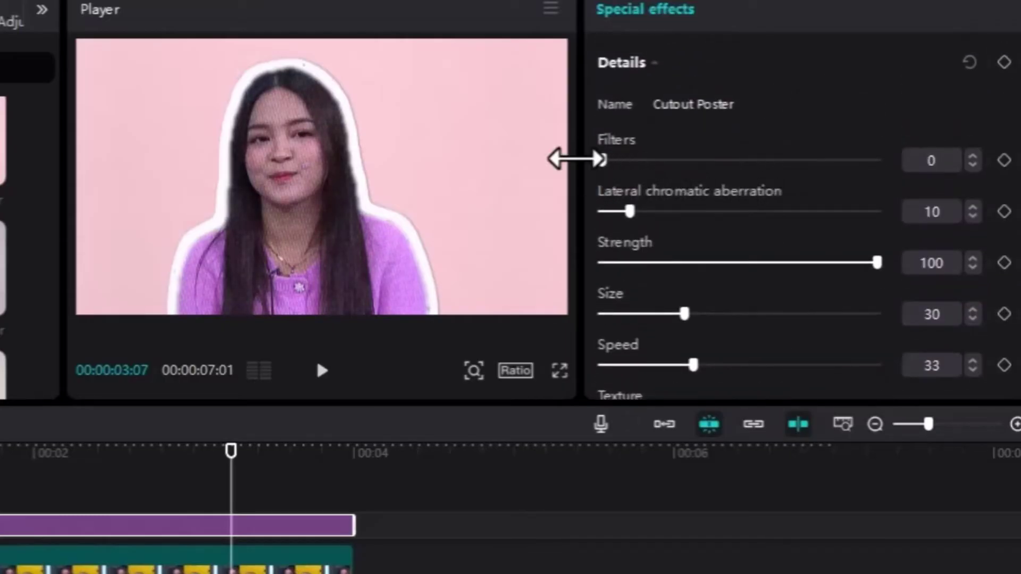
click(871, 271)
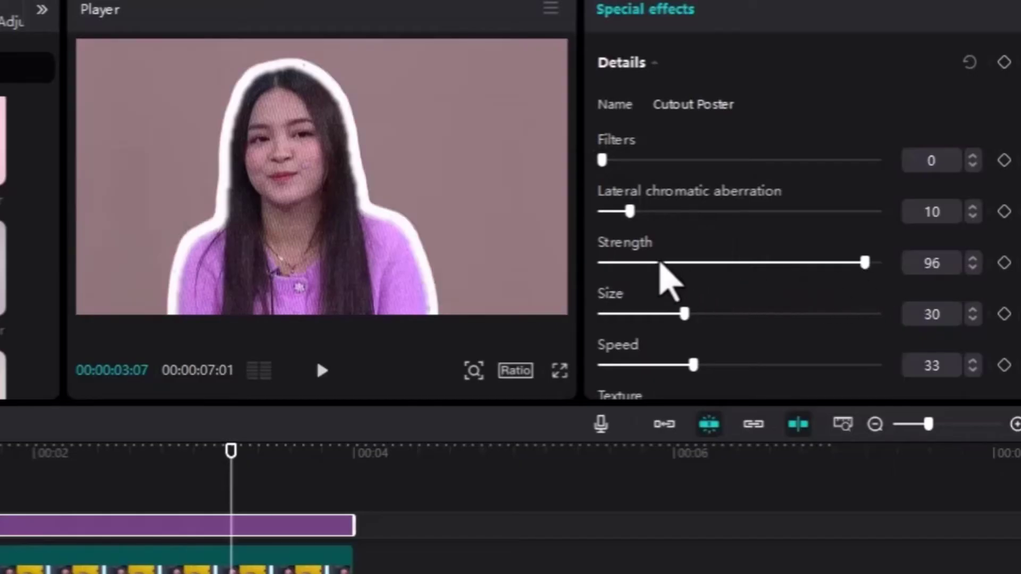
drag(660, 262, 557, 272)
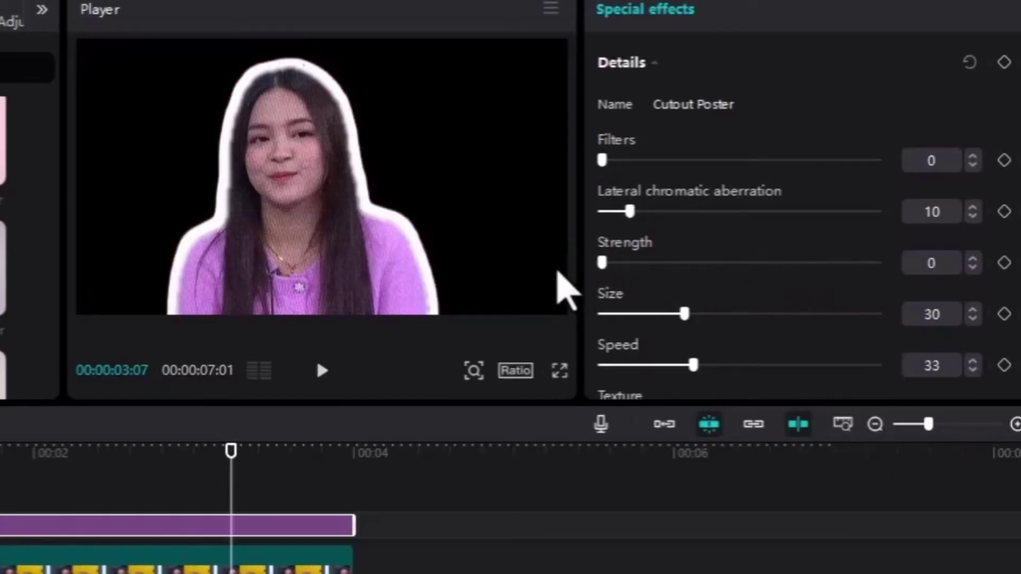
- Set the Texture and Size values of the Cutout Poster effect to 0
scroll(804, 335, down, 1)
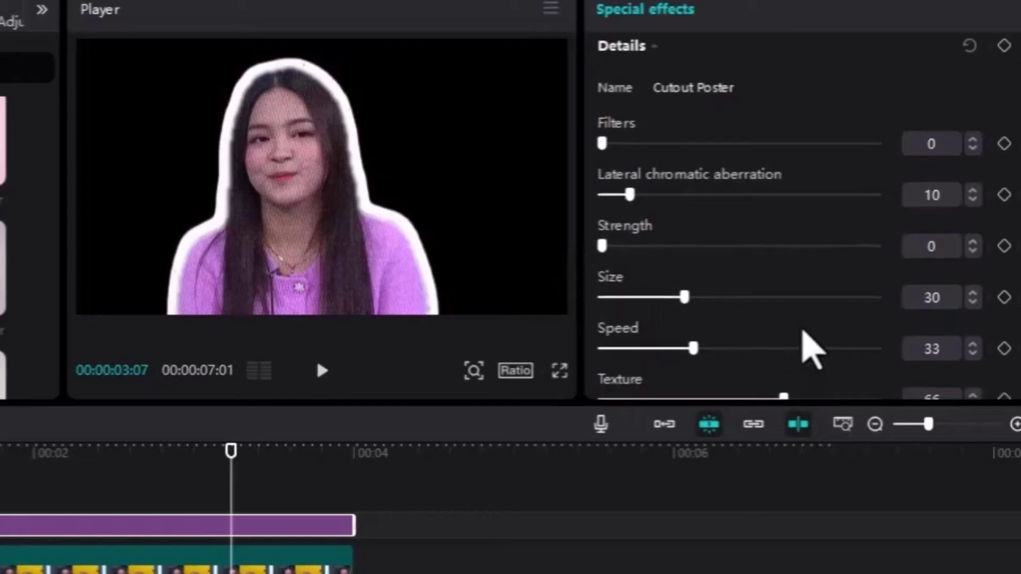
scroll(803, 333, down, 3)
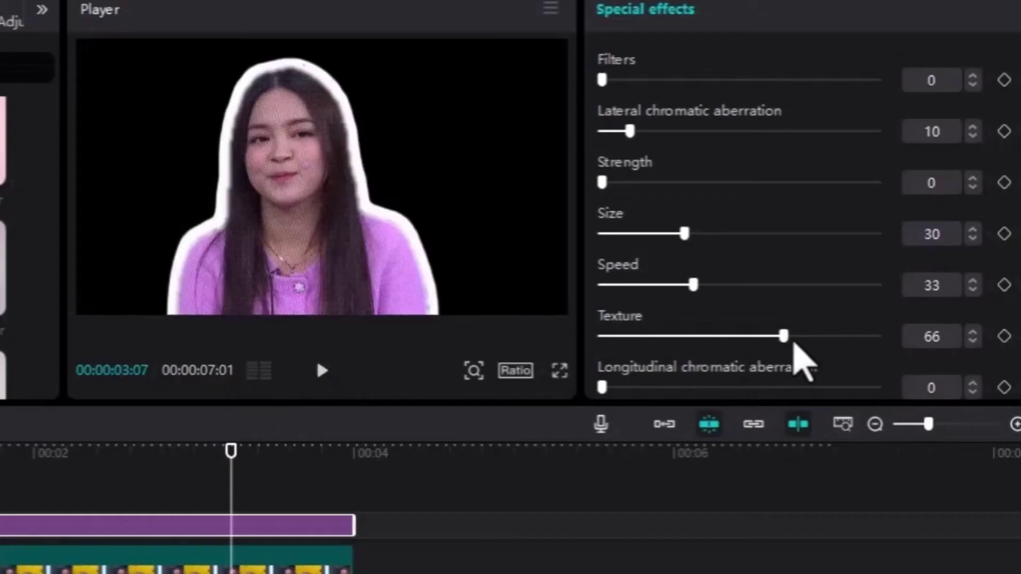
drag(783, 339, 557, 342)
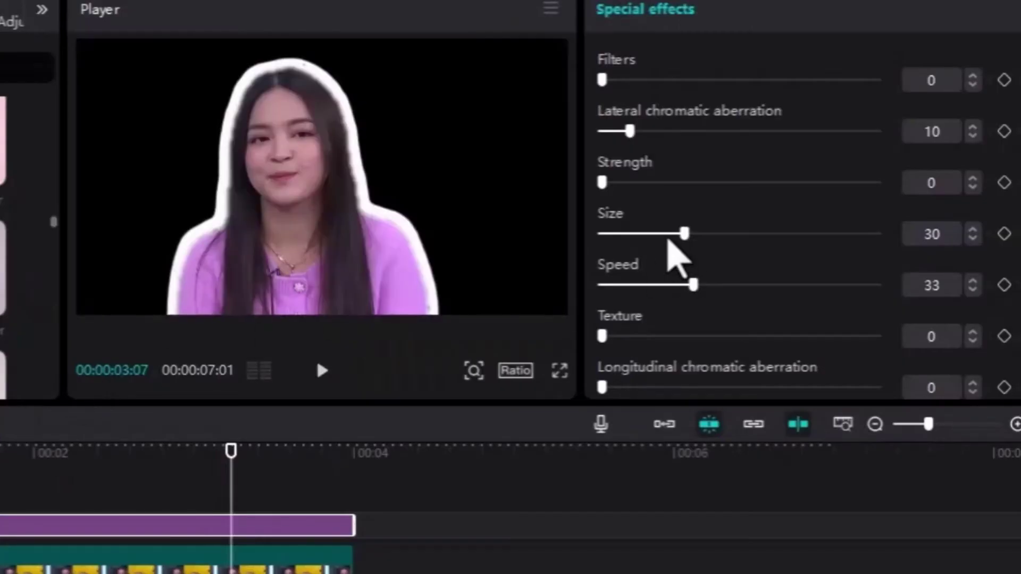
drag(686, 235, 577, 246)
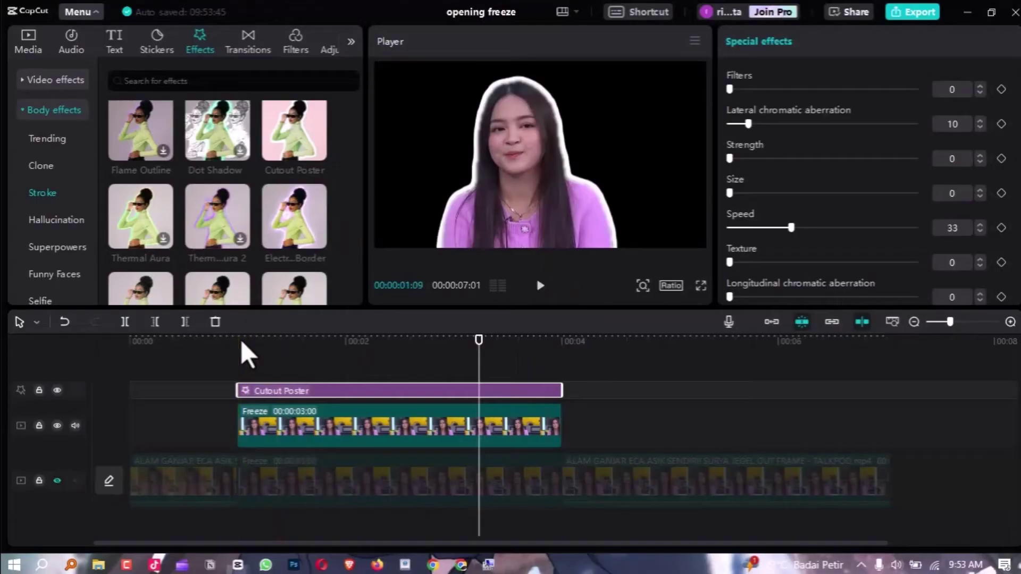
- Play the outlined freeze section in full screen from near its start, then return to the editor with the playhead inside the Freeze clip
click(245, 340)
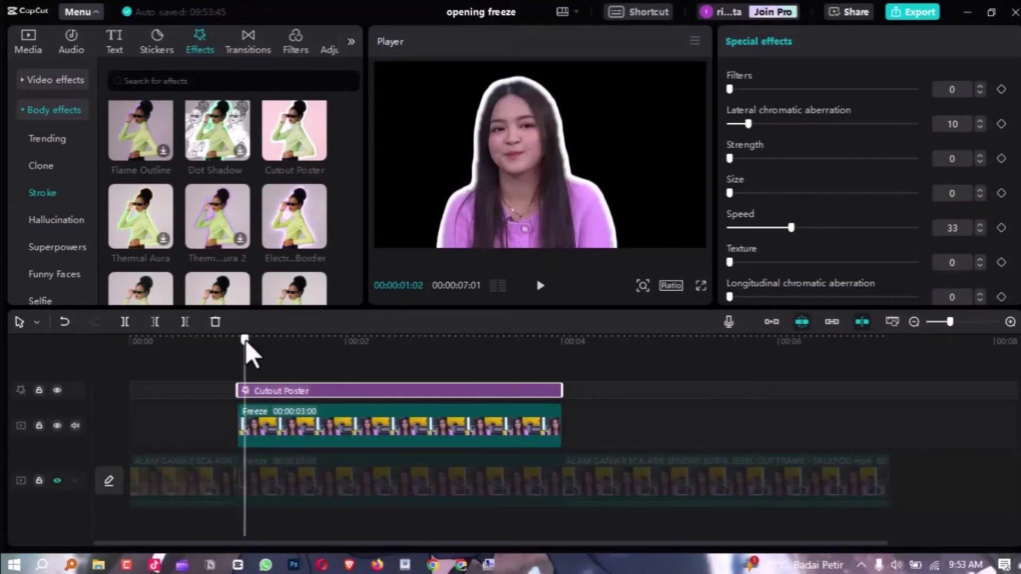
key(space)
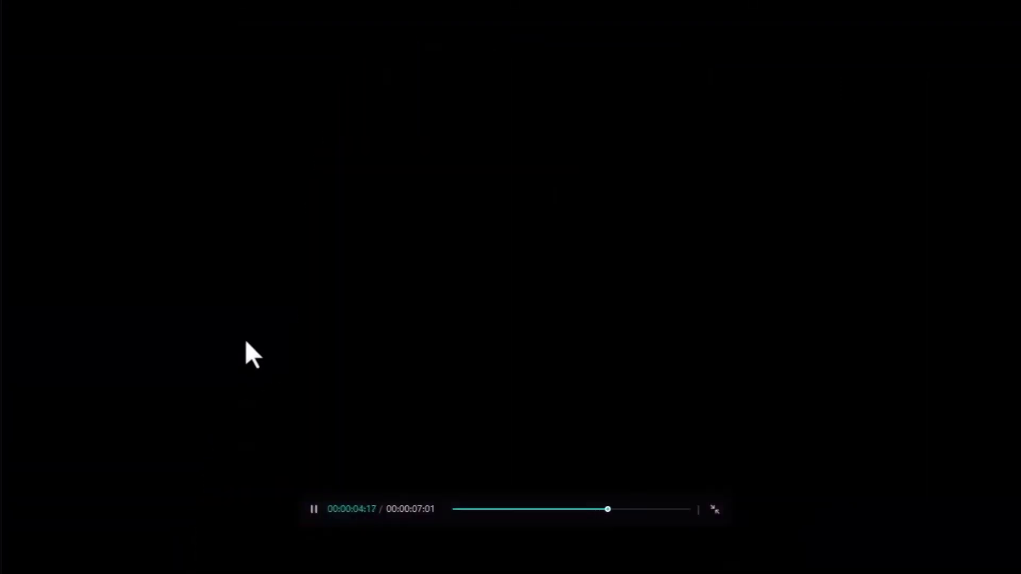
key(Escape)
click(315, 345)
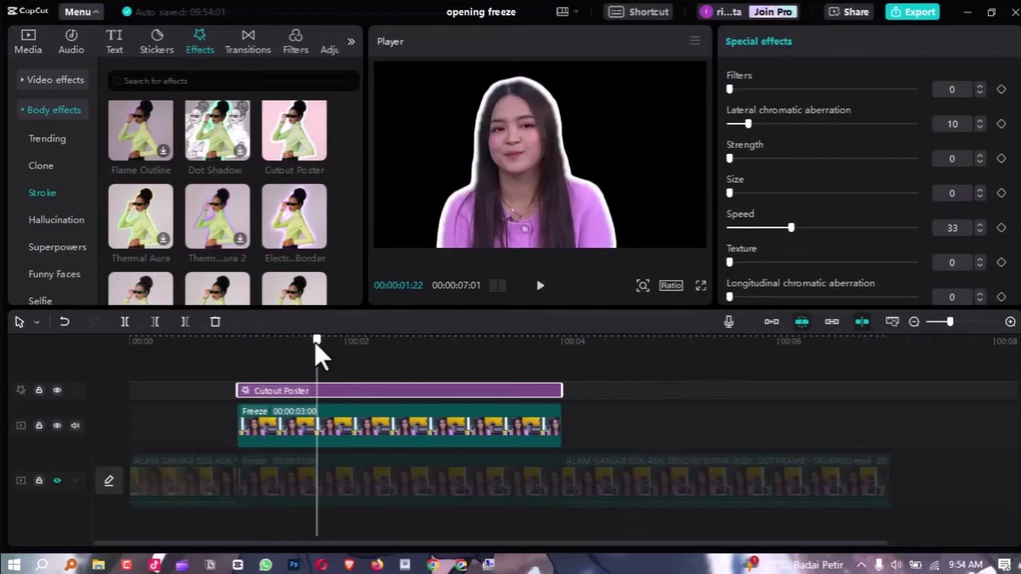
- Unhide the main video track and combine the Cutout Poster effect and the upper Freeze clip into a compound clip
click(53, 481)
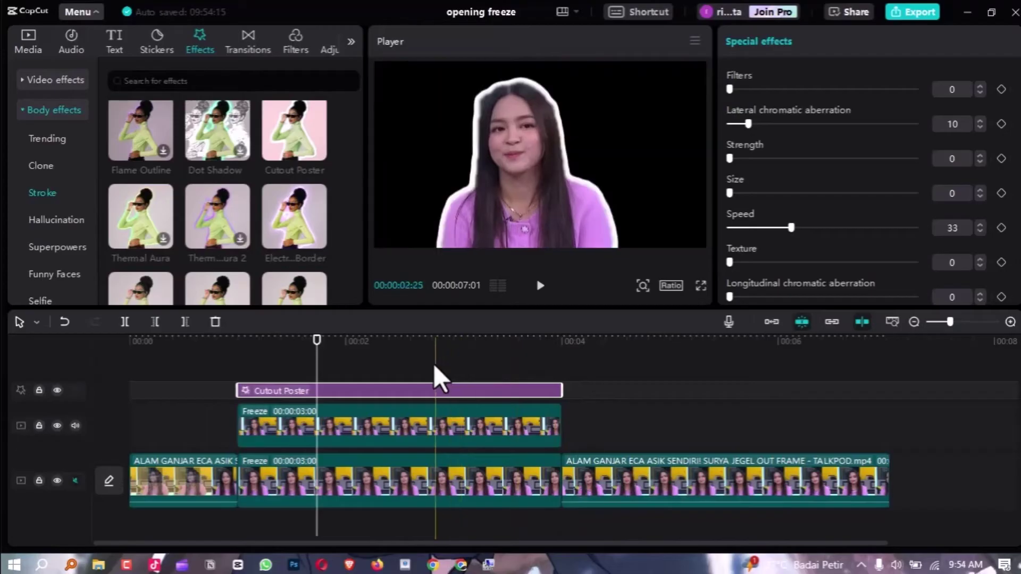
click(431, 367)
click(406, 415)
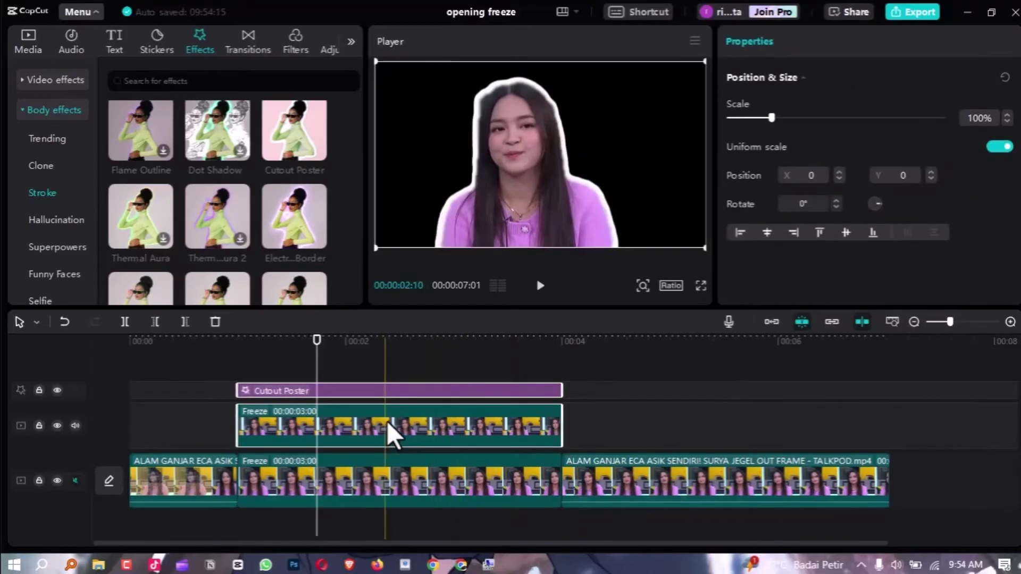
right_click(387, 420)
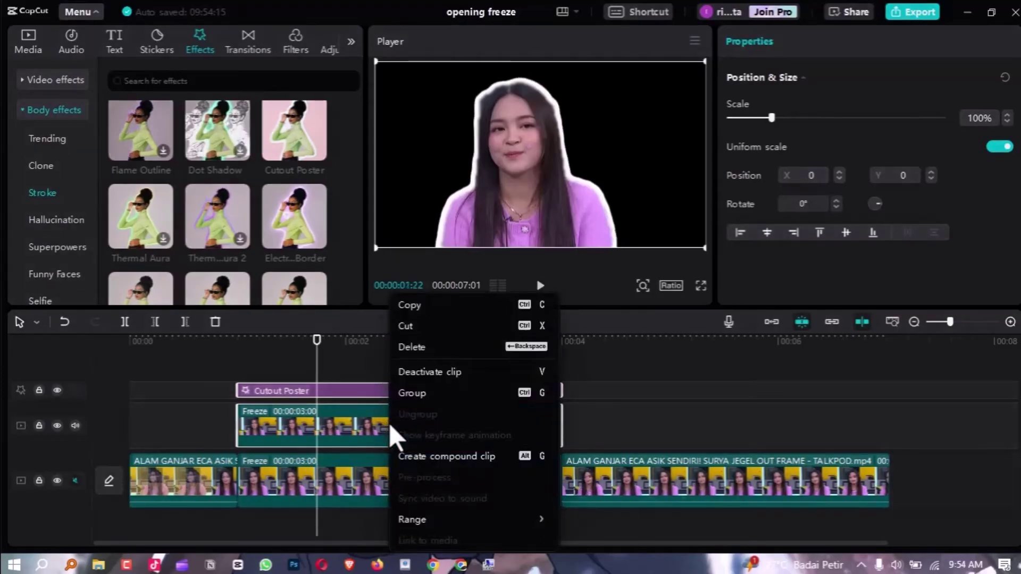
click(420, 457)
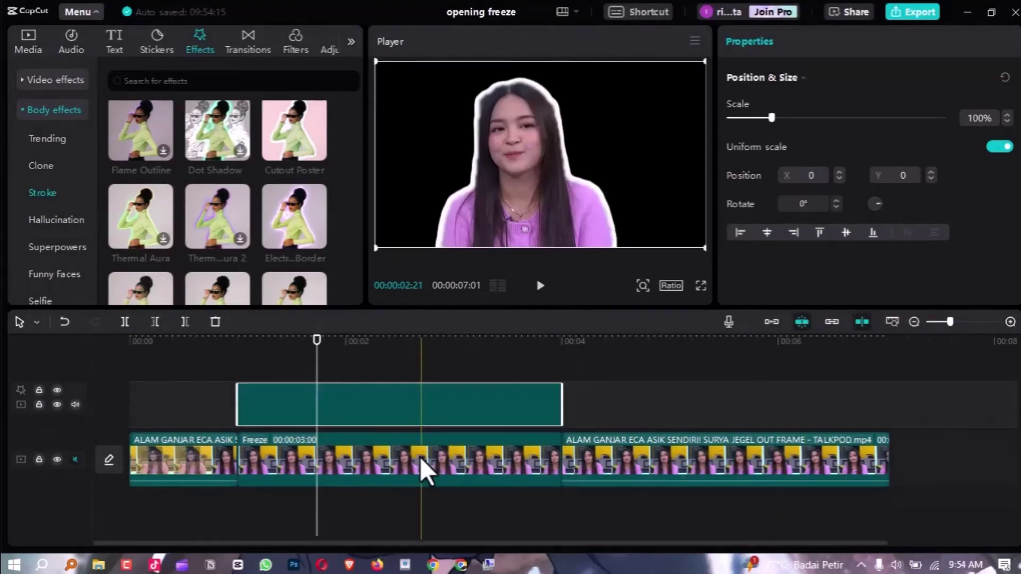
- Preview the compound clip over the original background in full screen at about 00:00:02:01
click(348, 343)
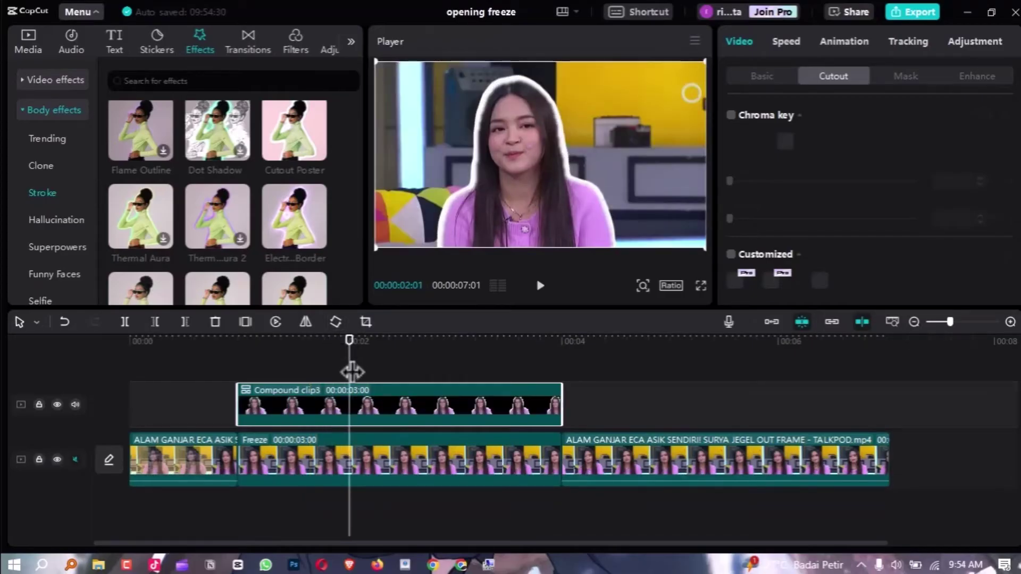
key(ctrl+shift+f)
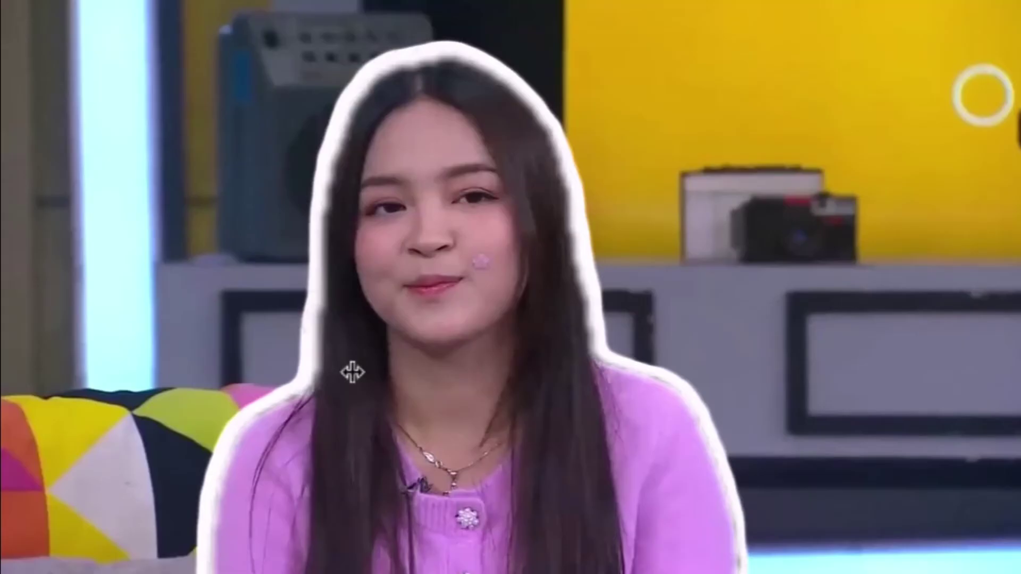
key(Escape)
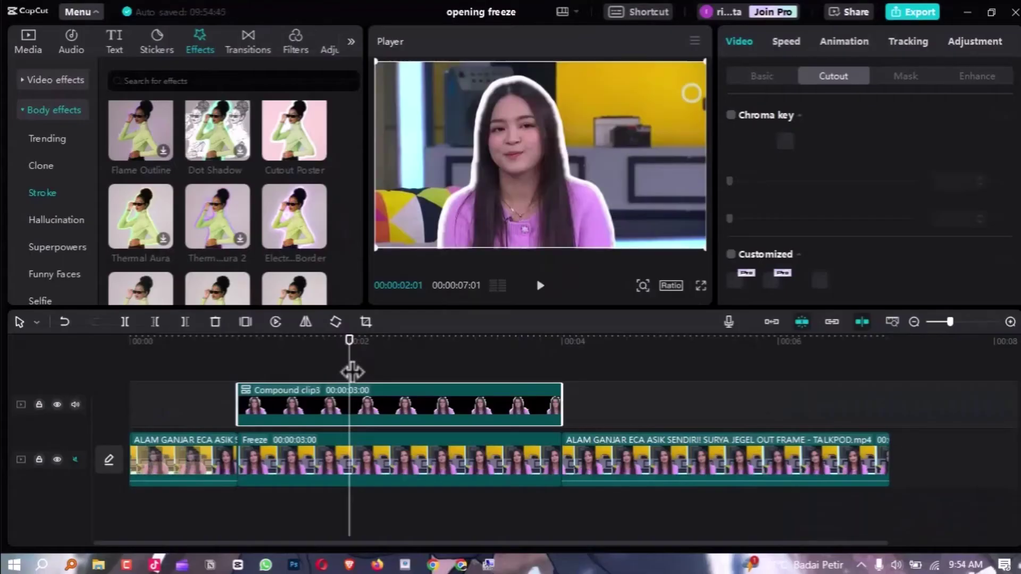
- Set the canvas background of the main-track Freeze clip to Blur
click(360, 459)
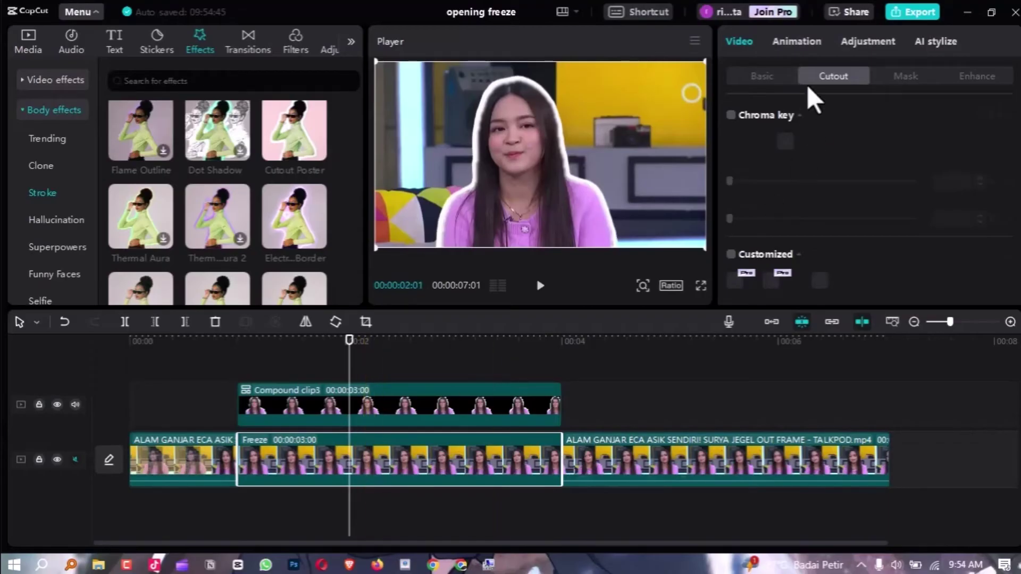
click(759, 75)
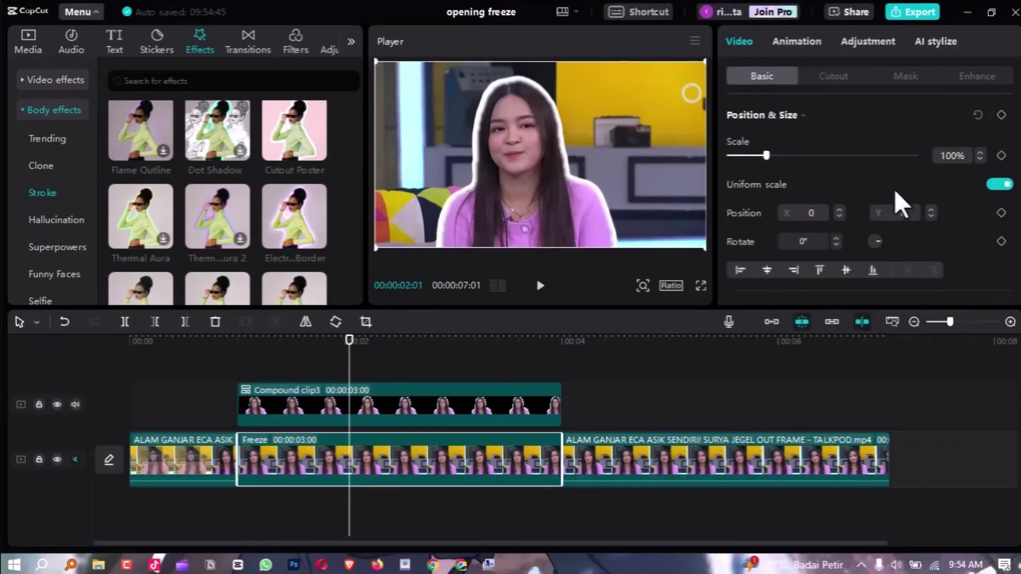
scroll(895, 197, down, 8)
scroll(897, 204, down, 2)
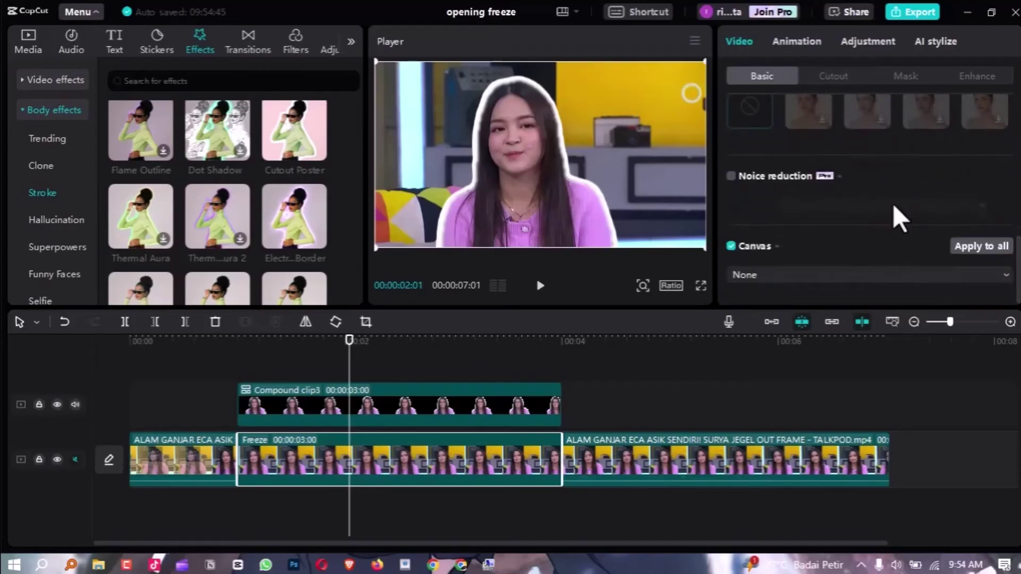
click(787, 275)
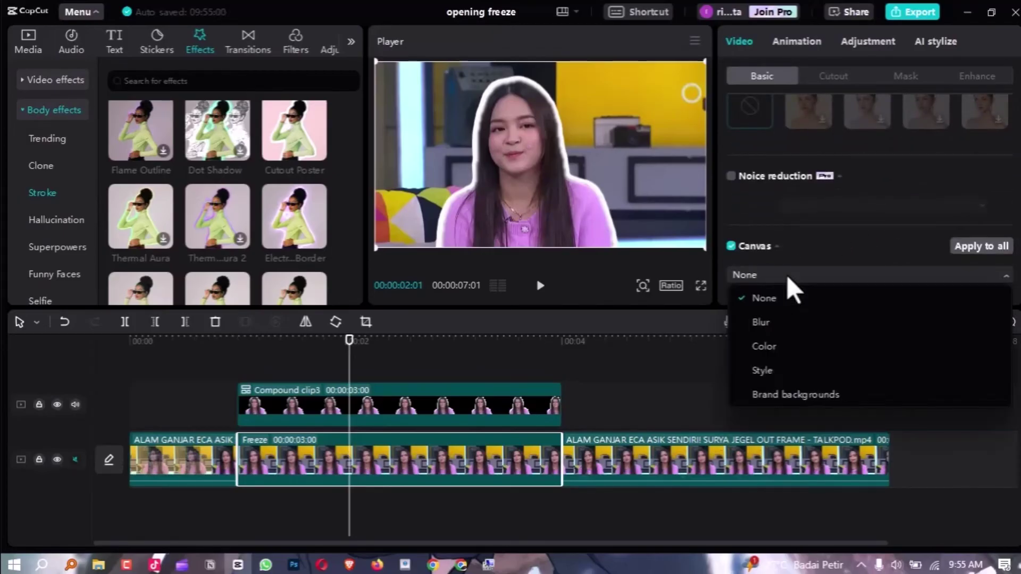
click(786, 322)
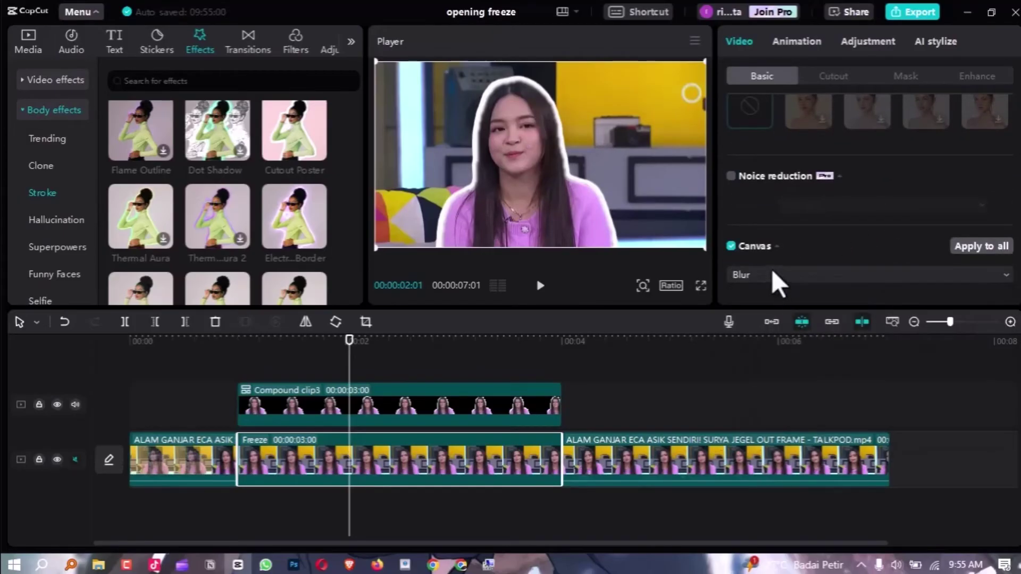
scroll(895, 265, down, 2)
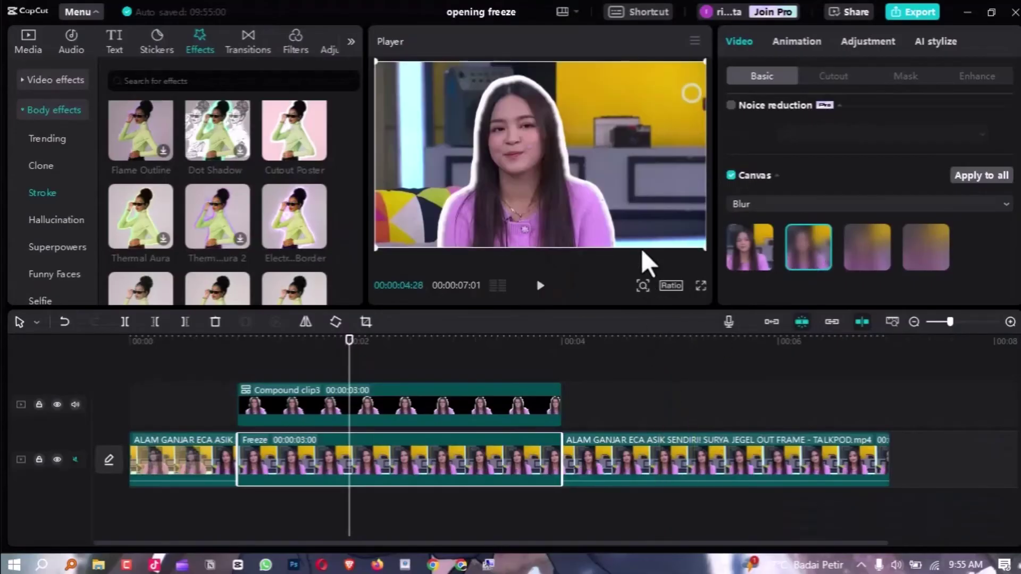
- Shrink the main-track Freeze clip until it is hidden behind the cutout subject, and check the blurred background in full screen
drag(702, 248, 438, 206)
mouse_move(553, 166)
mouse_down()
mouse_move(545, 160)
mouse_move(567, 176)
mouse_up()
click(630, 182)
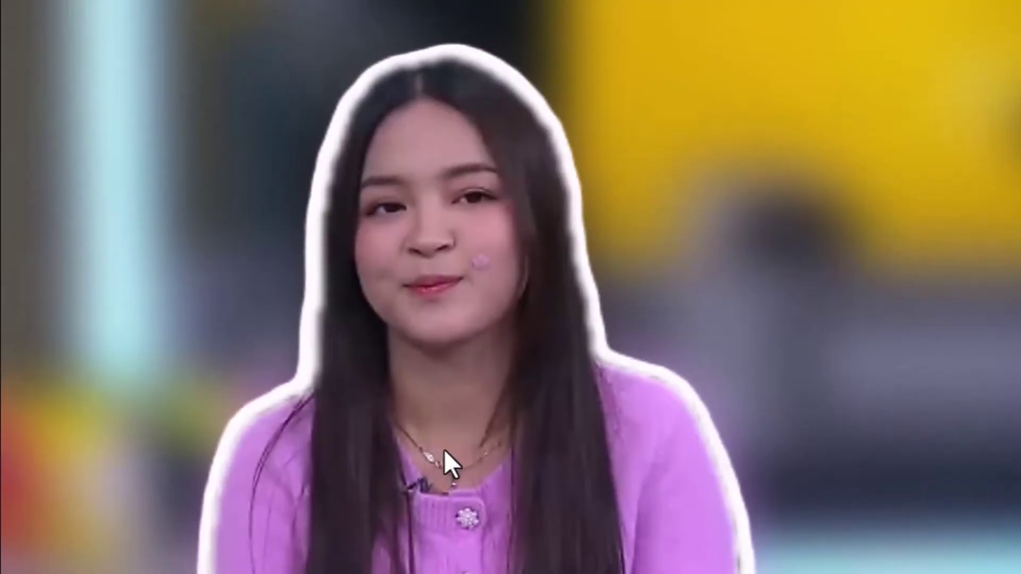
key(Escape)
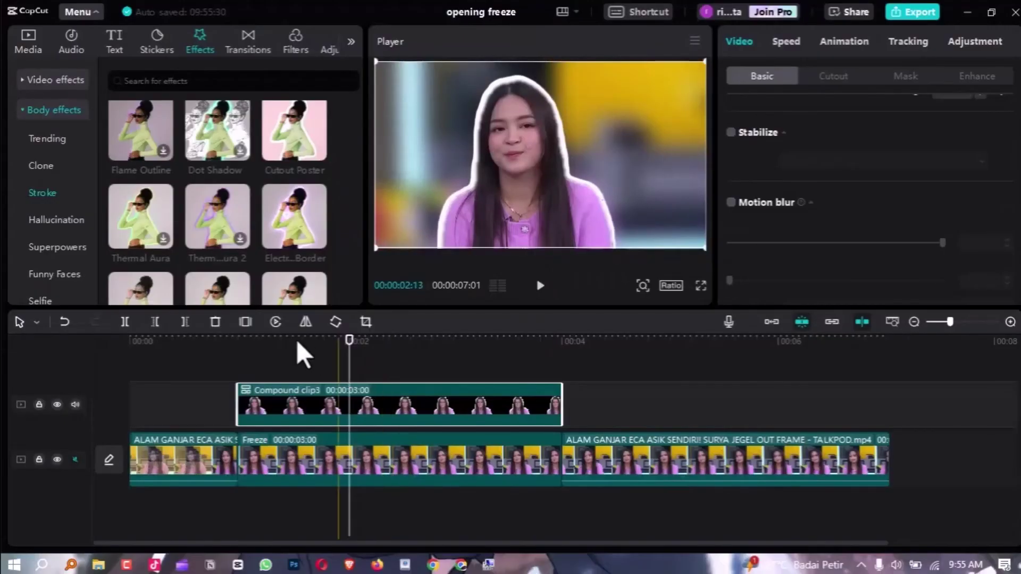
- Add a Position & Size keyframe to the compound clip at 00:00:01:05, just after its start
click(241, 344)
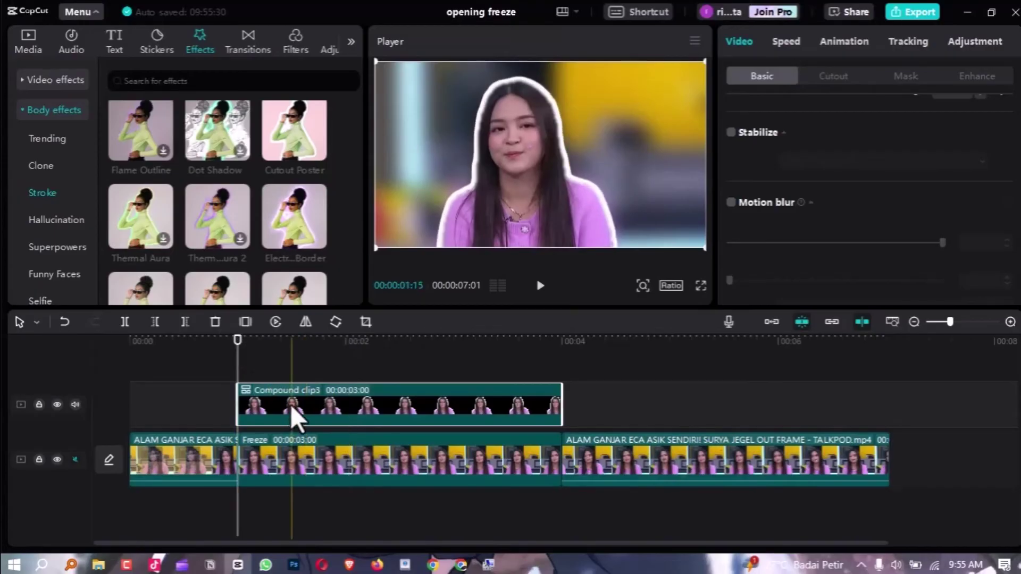
click(255, 339)
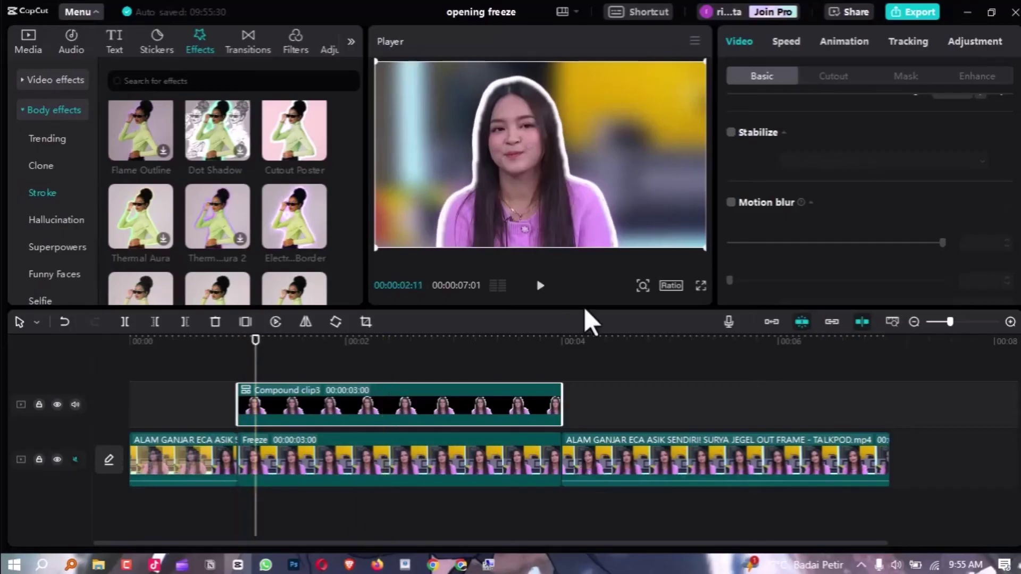
scroll(864, 184, up, 6)
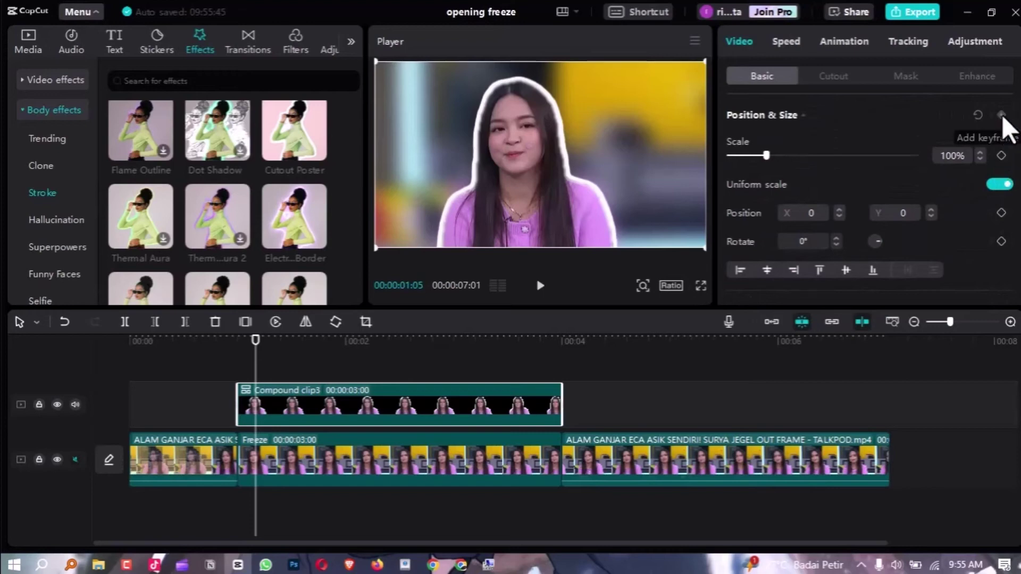
click(1001, 116)
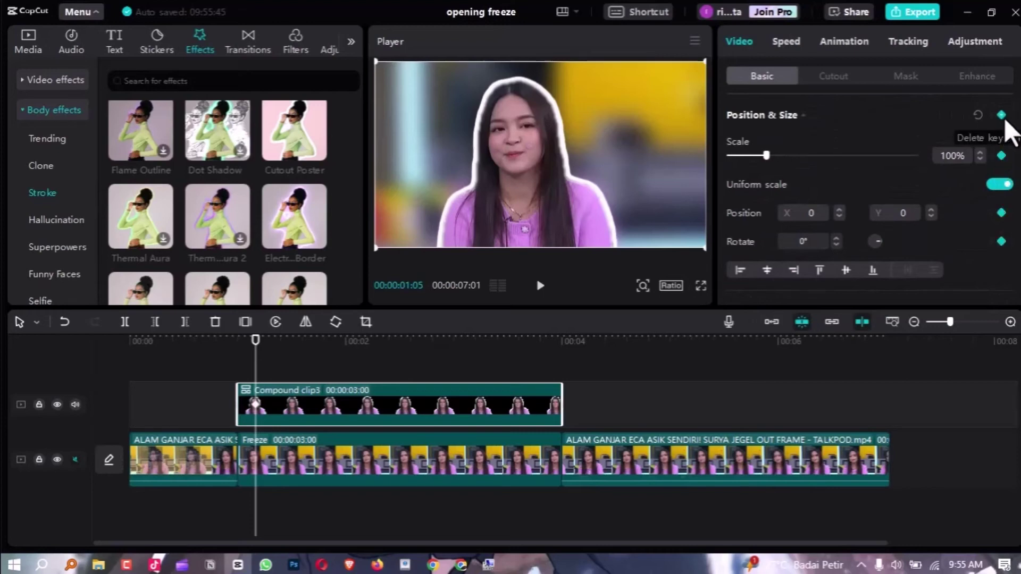
- Set the compound clip's scale to 118% at 00:00:02:00 to create a second scale keyframe
click(345, 348)
click(346, 350)
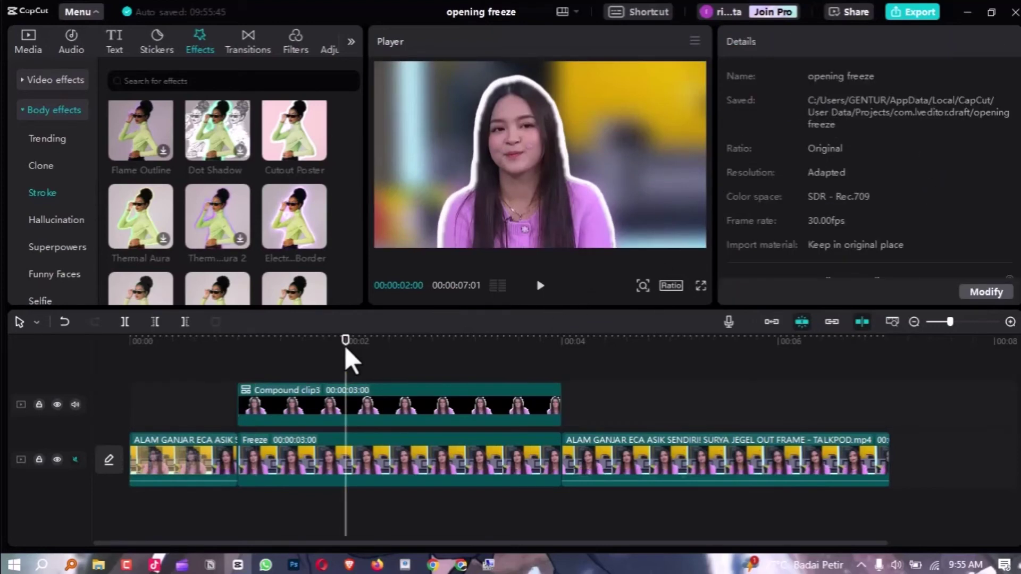
click(371, 397)
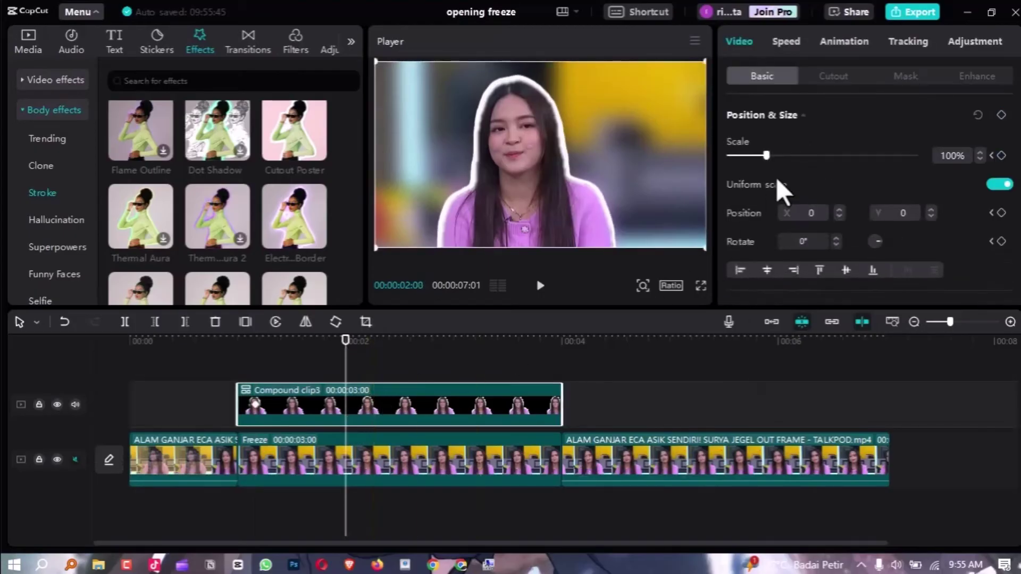
drag(769, 155, 775, 155)
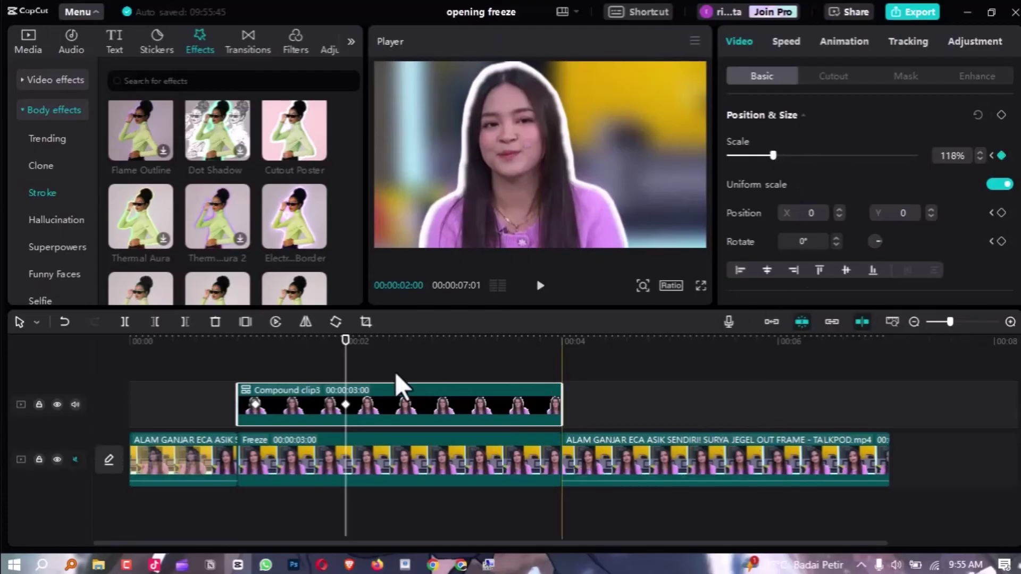
- Play back the compound clip's keyframed zoom from the start of the freeze section at 00:00:01:00
click(237, 341)
key(space)
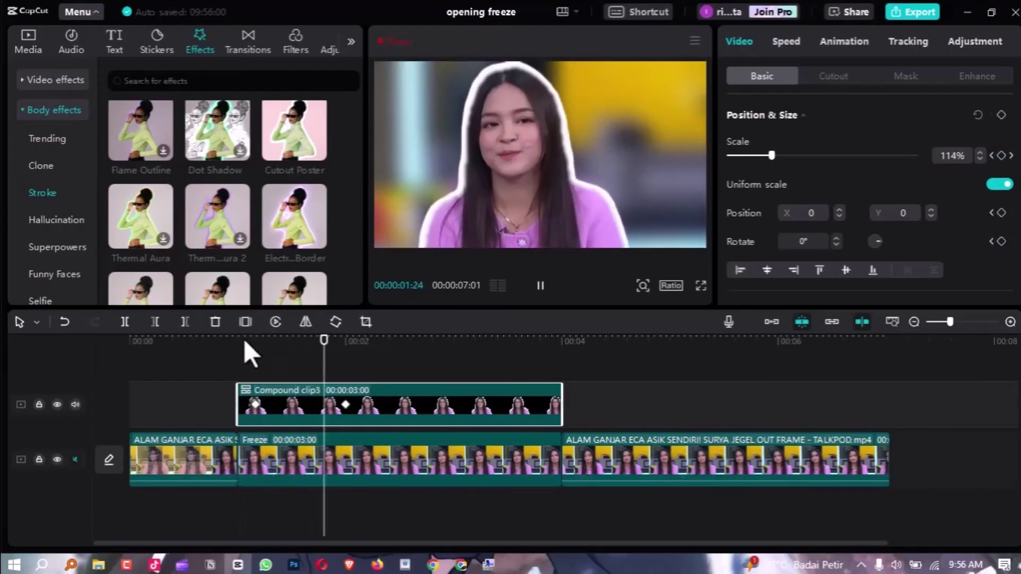
key(space)
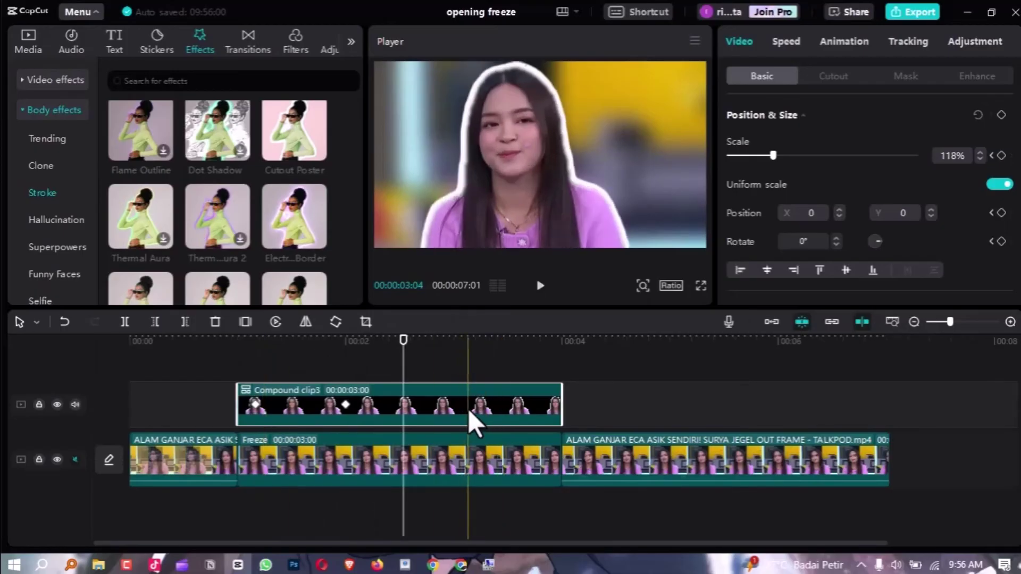
- Add the yellow black-outlined Trending text template across the compound clip's full span and place it beside the subject's head
click(114, 43)
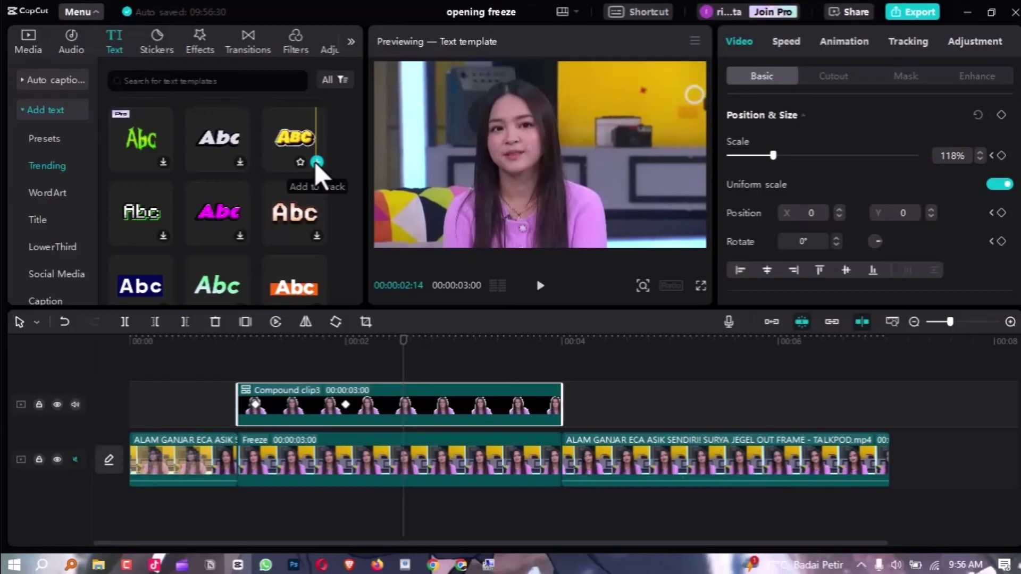
click(317, 162)
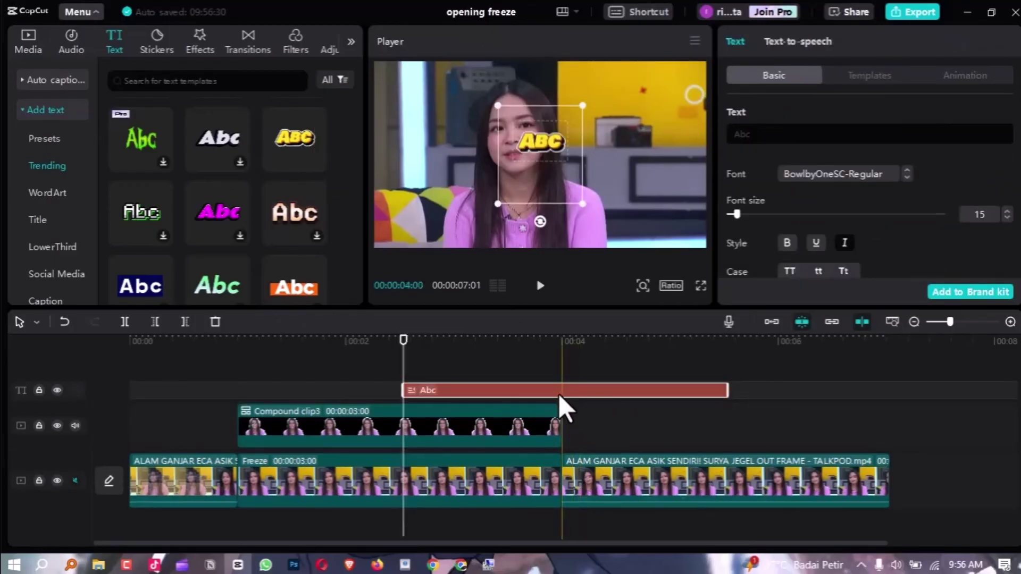
drag(535, 387, 371, 388)
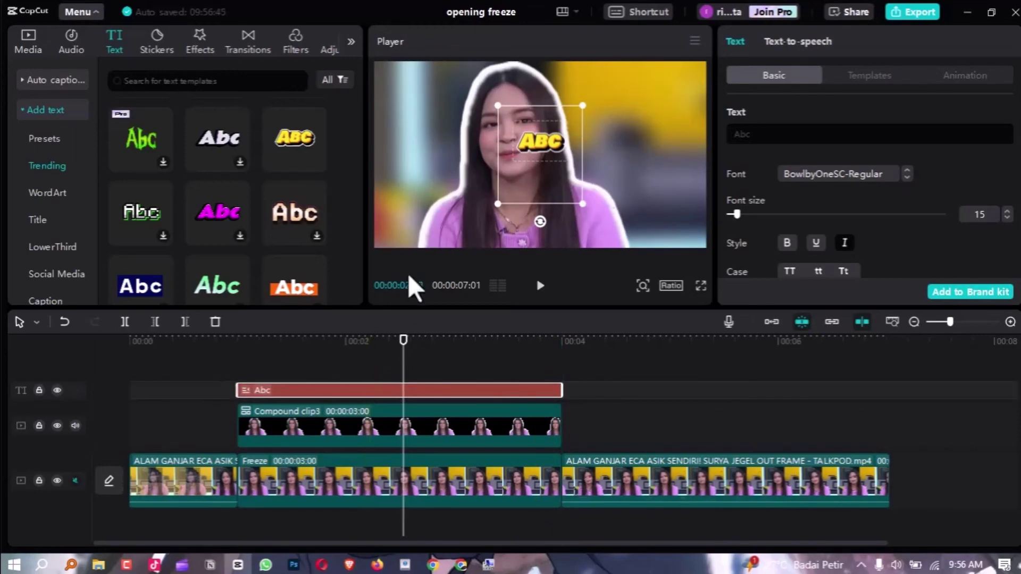
click(541, 149)
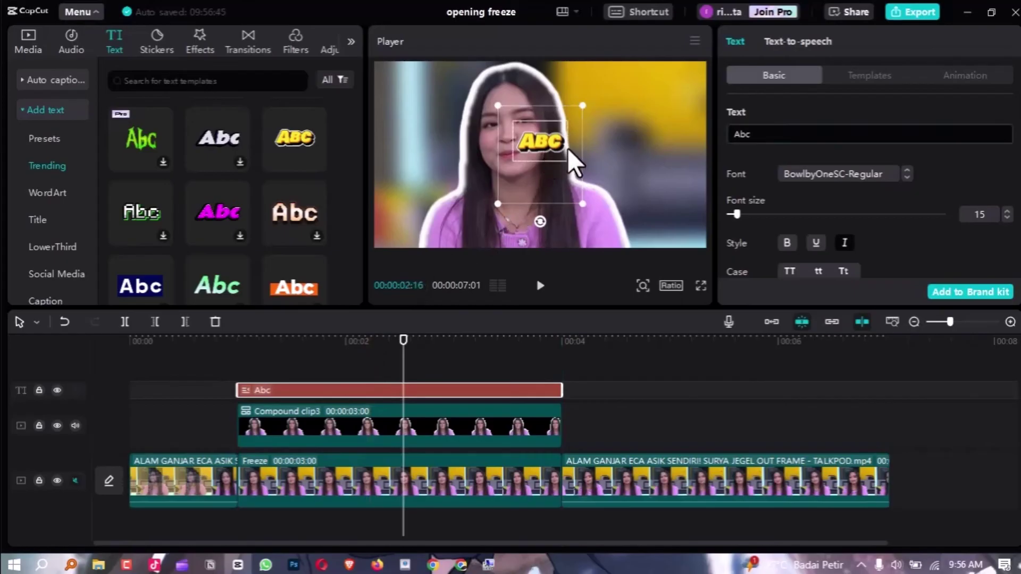
drag(627, 148, 620, 140)
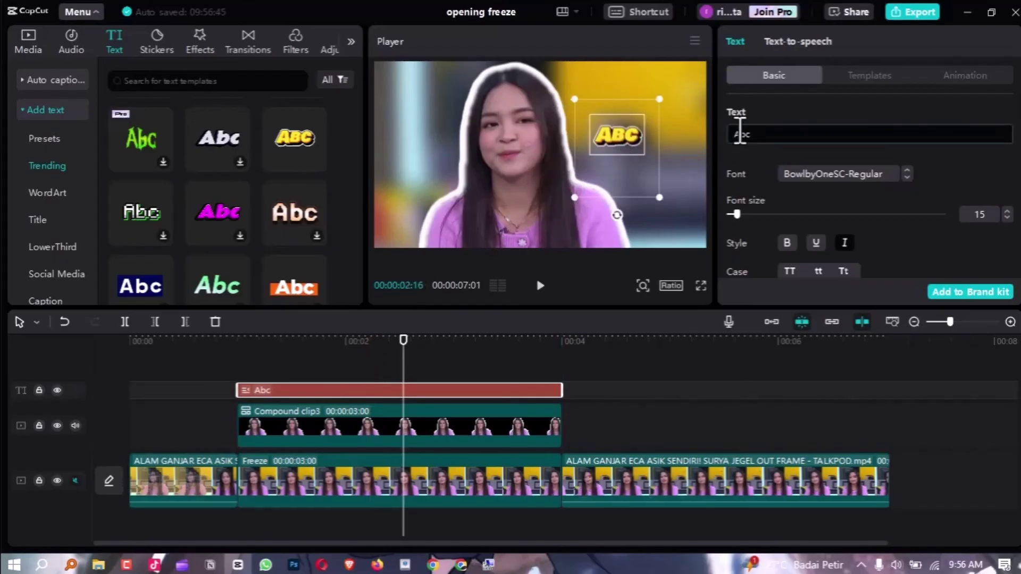
- Change the text to "ECA" and slightly increase its font size
drag(770, 134, 723, 134)
text(E)
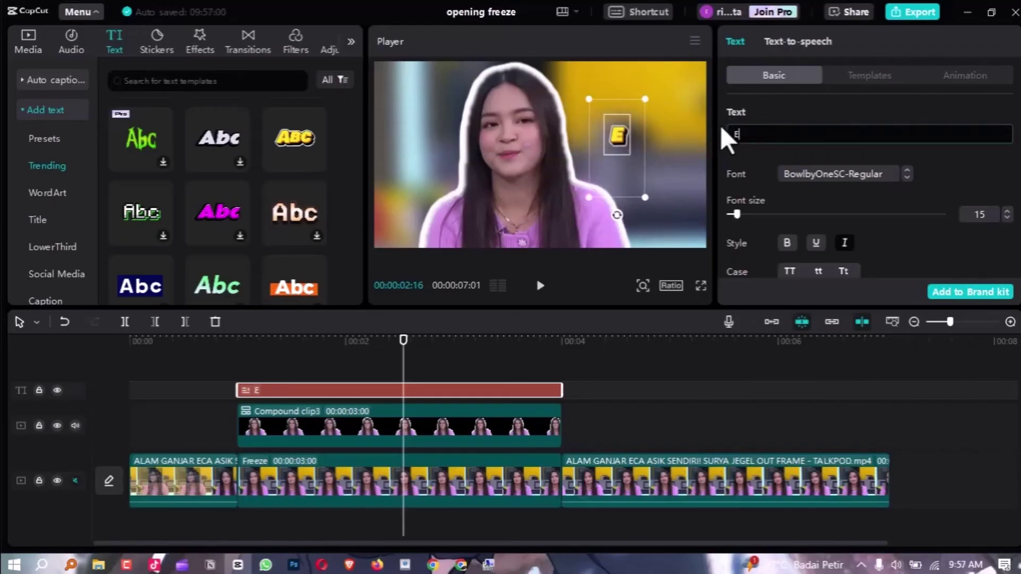
text(CA)
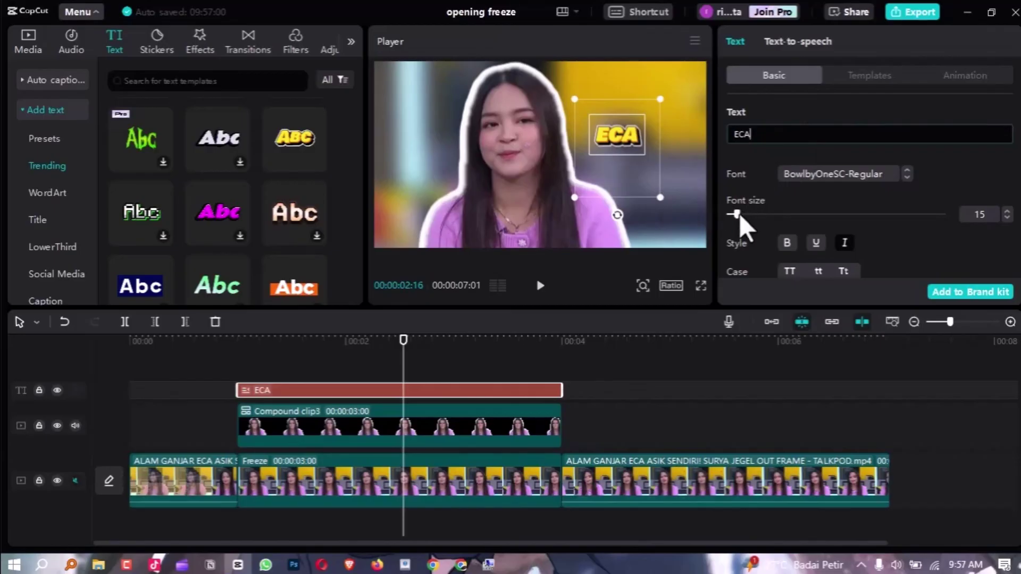
drag(738, 215, 745, 215)
- Place the mixkit-fairy-spell-swish-1497.wav sound effect on an audio track just after the start of the Freeze clip
click(239, 338)
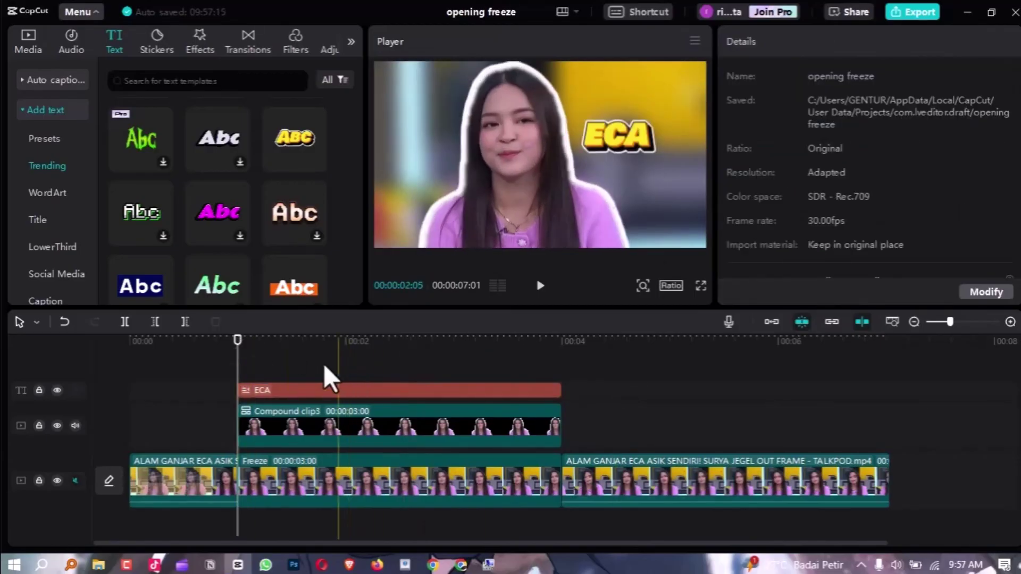
click(29, 37)
click(267, 160)
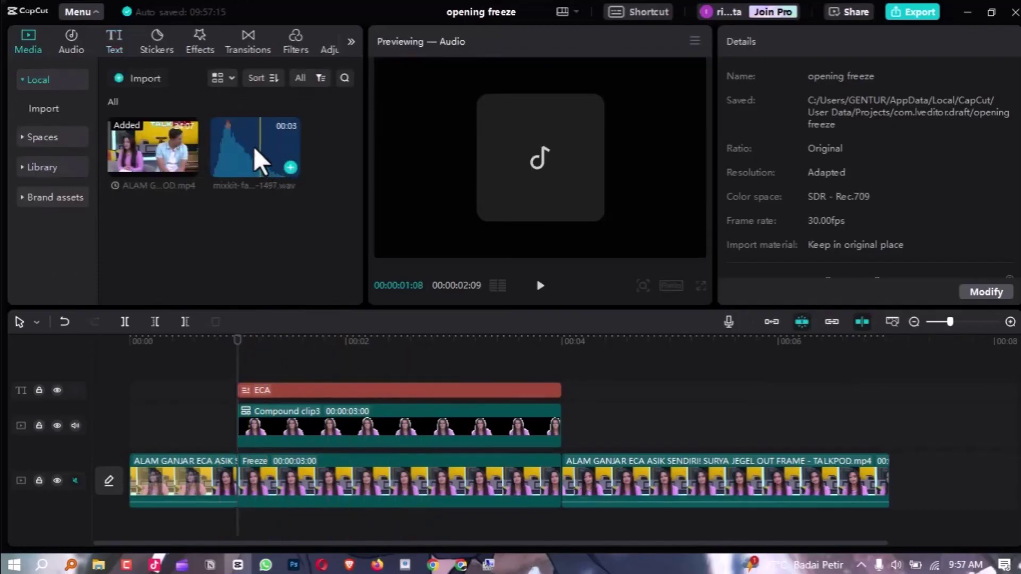
drag(254, 147, 255, 524)
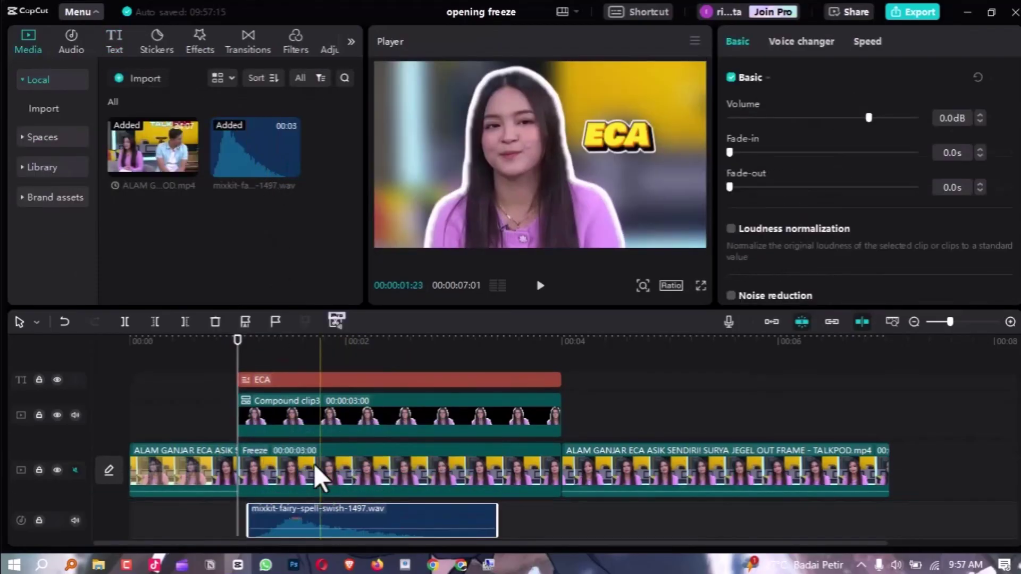
click(311, 463)
click(274, 497)
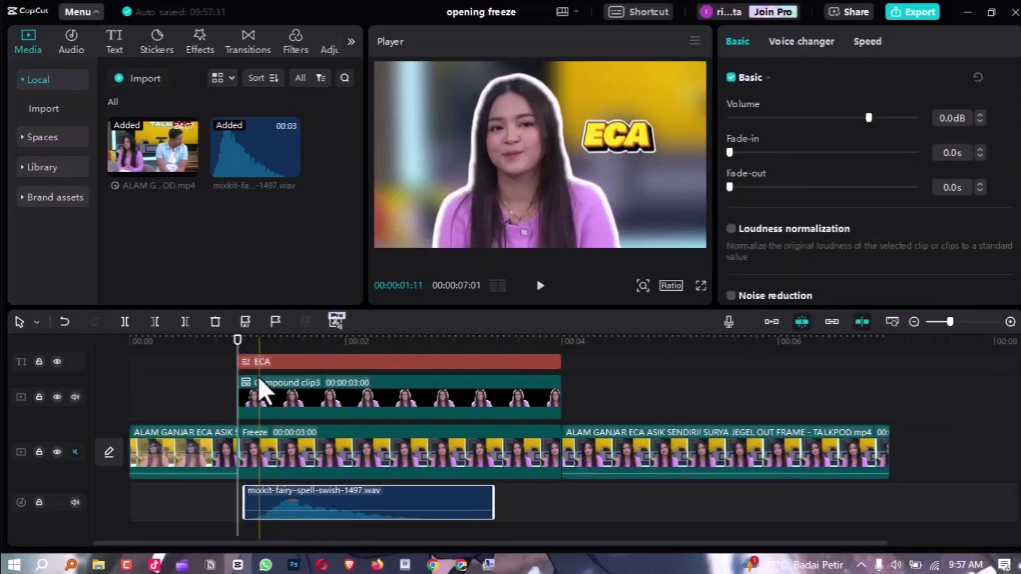
- Preview the freeze opening with its title and sound effect in full screen
scroll(276, 388, up, 1)
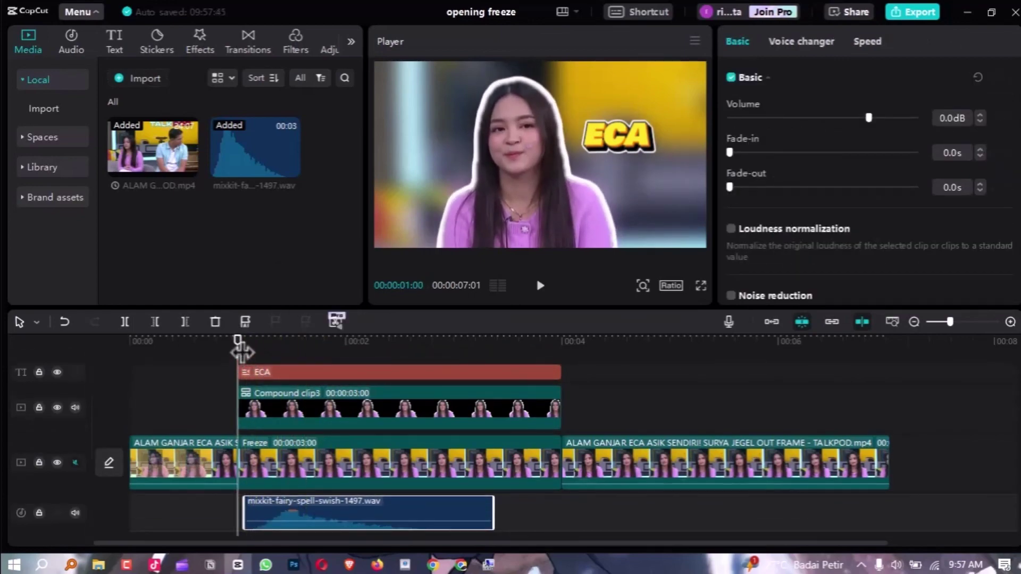
key(ctrl+shift+f)
key(space)
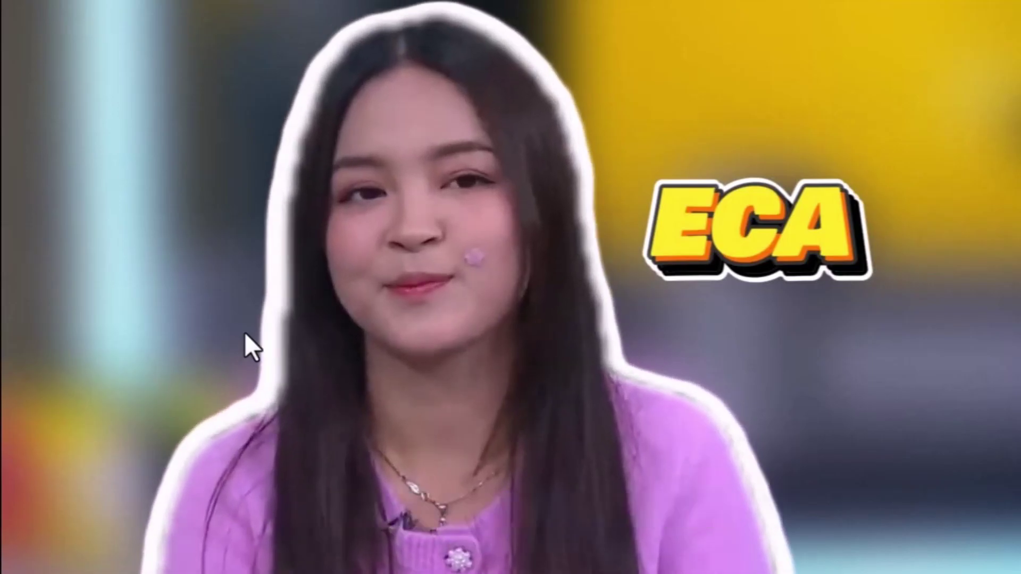
key(Escape)
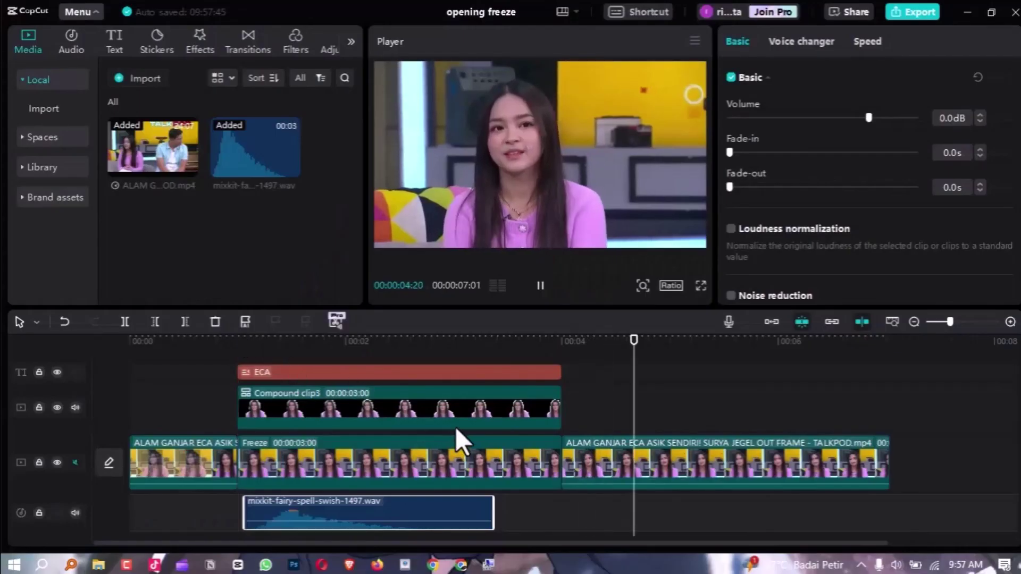
key(space)
ctrl+scroll(503, 470, down, 1)
ctrl+scroll(493, 472, down, 3)
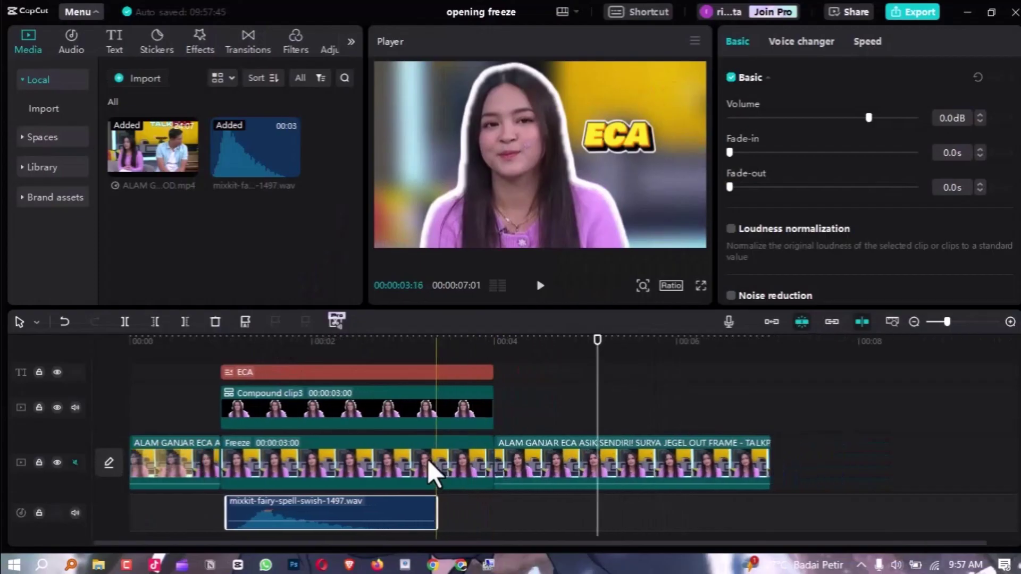